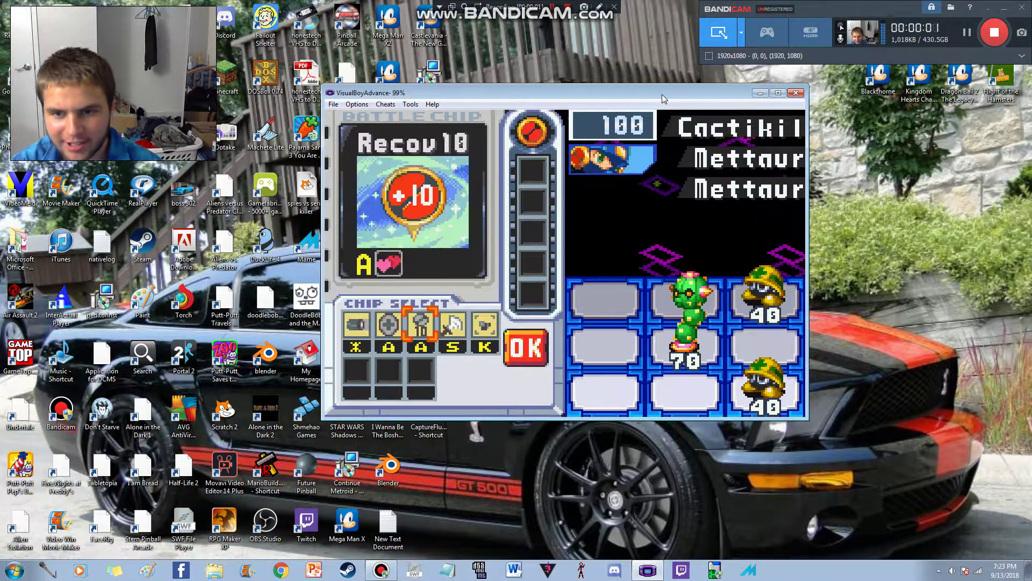
Step: Select the MrkCan1 and AirShot chips and start the virus battle
key(Right)
key(Right)
key(z)
key(Left)
key(z)
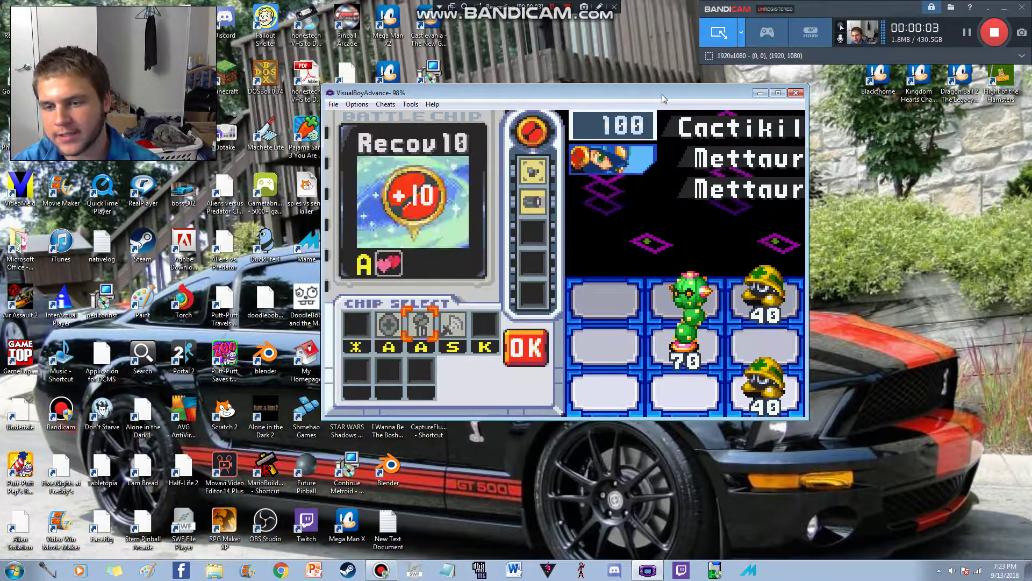
key(z)
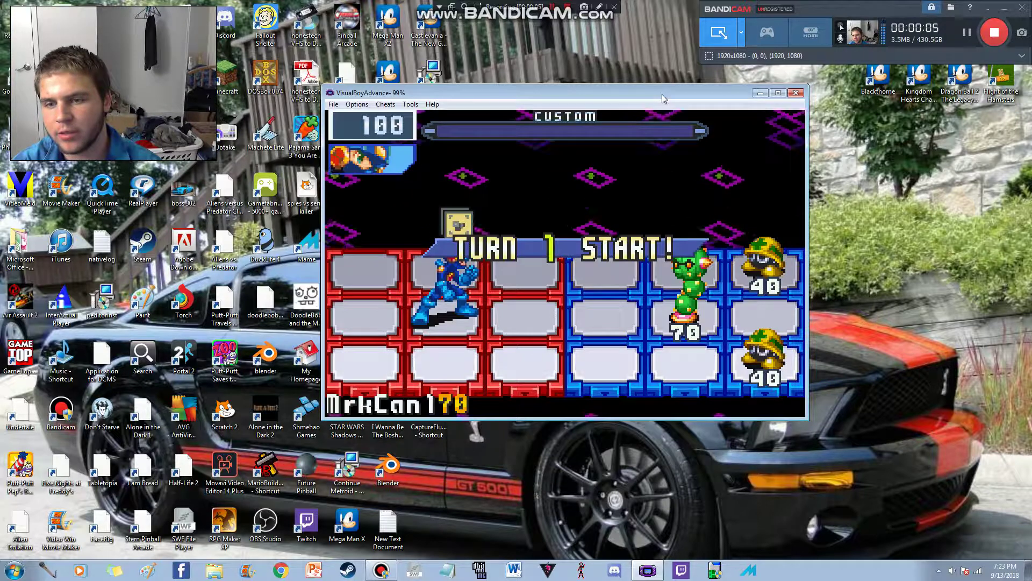
Step: Fire MrkCan1 and AirShot at the Cactikil and Mettaurs
key(z)
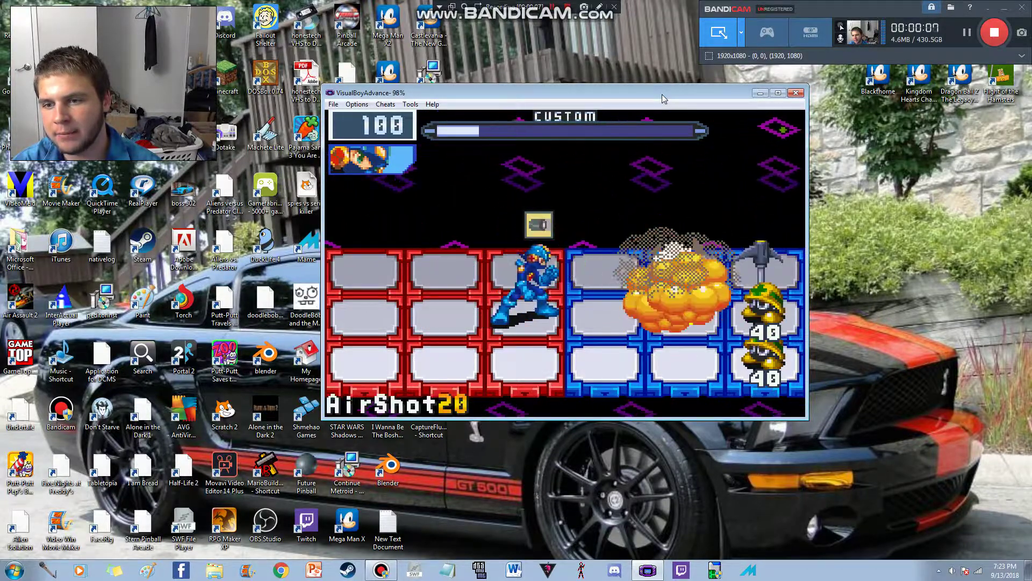
key(z)
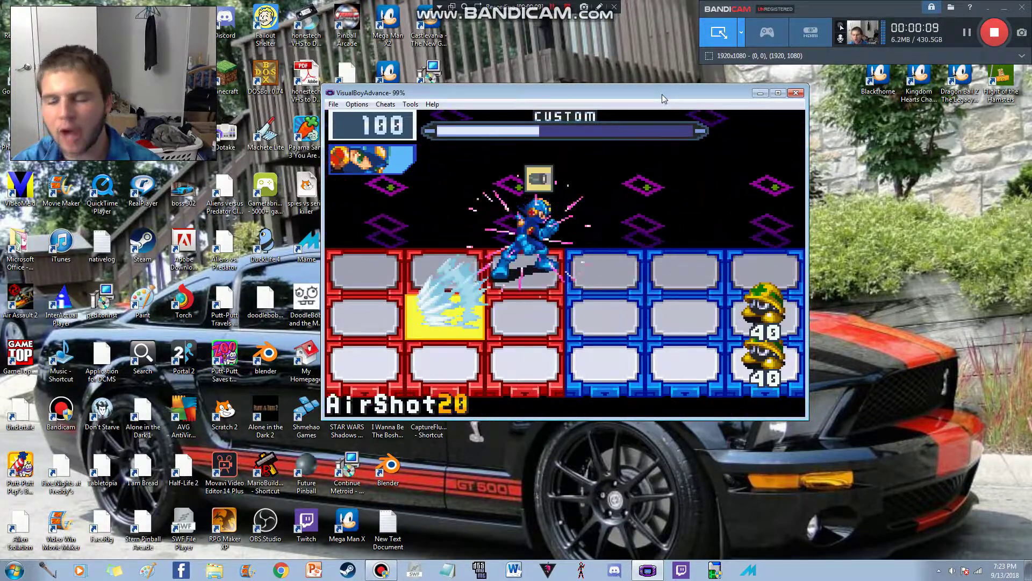
key(z)
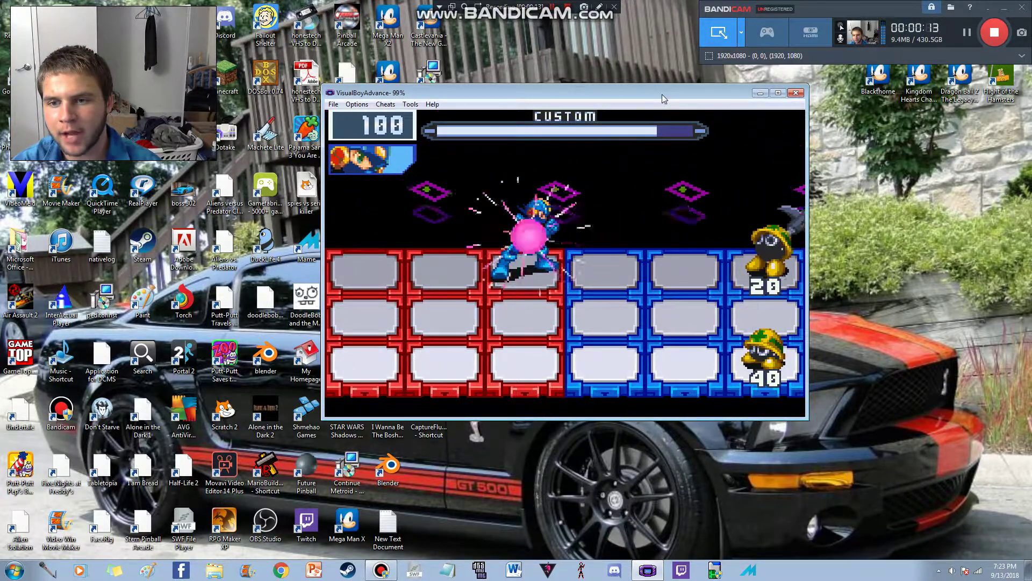
Step: Pick MrkCan1 in a new chip selection and blast the remaining Mettaur
key(a)
key(Right)
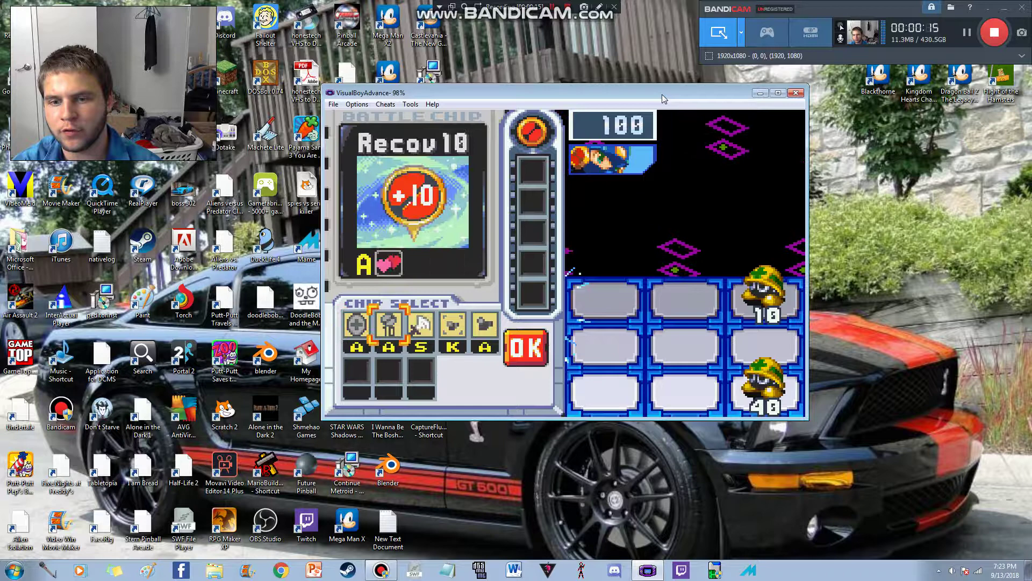
key(Right)
key(Right)
key(z)
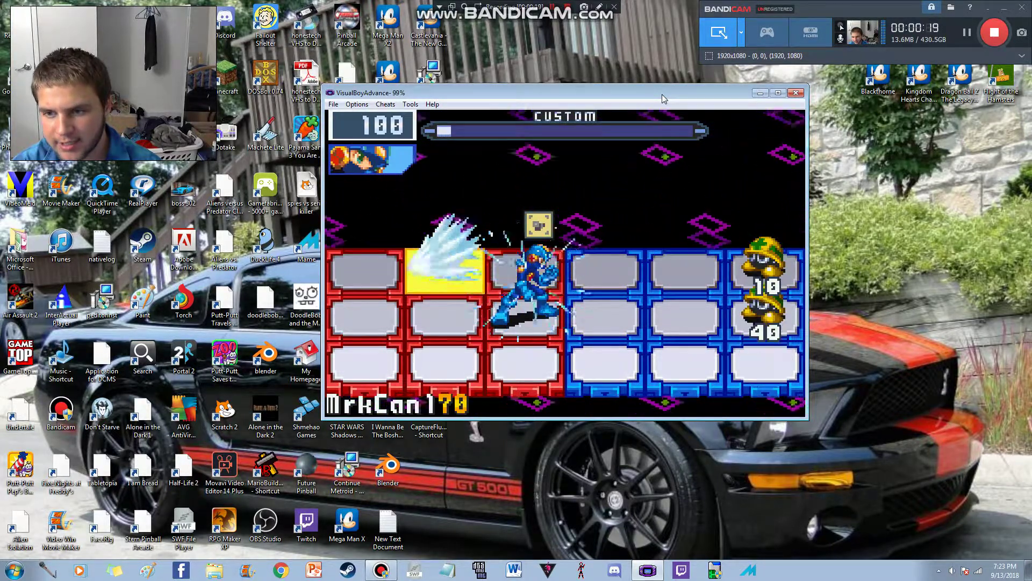
key(Up)
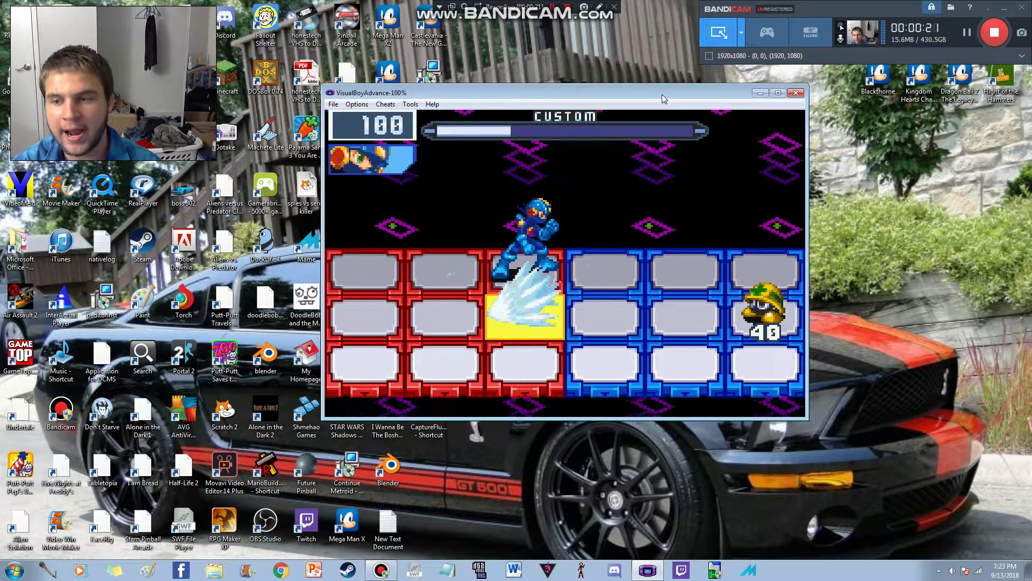
key(z)
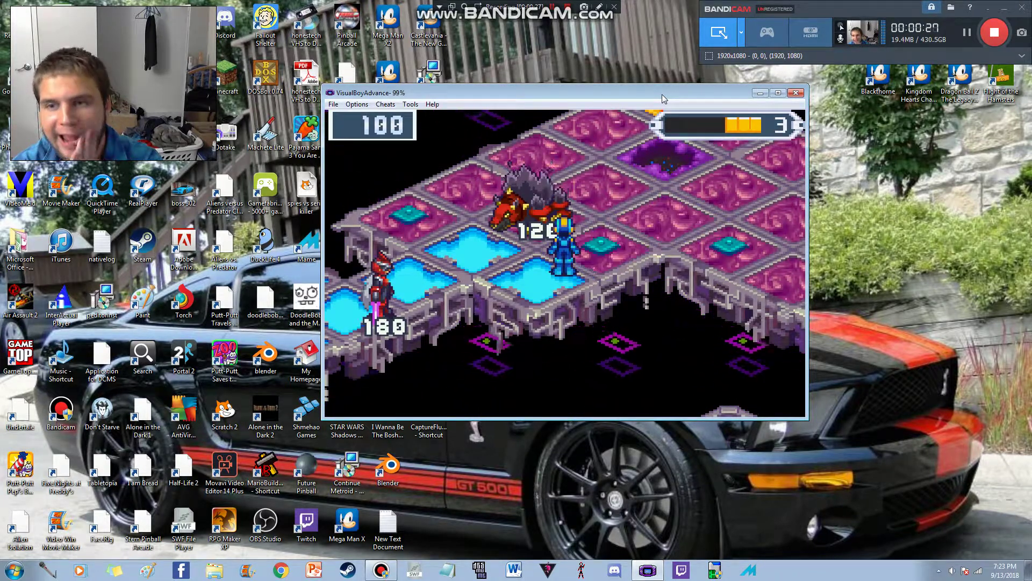
Step: Dismiss the liberation and BusterUp chip messages, then move the red navi
key(z)
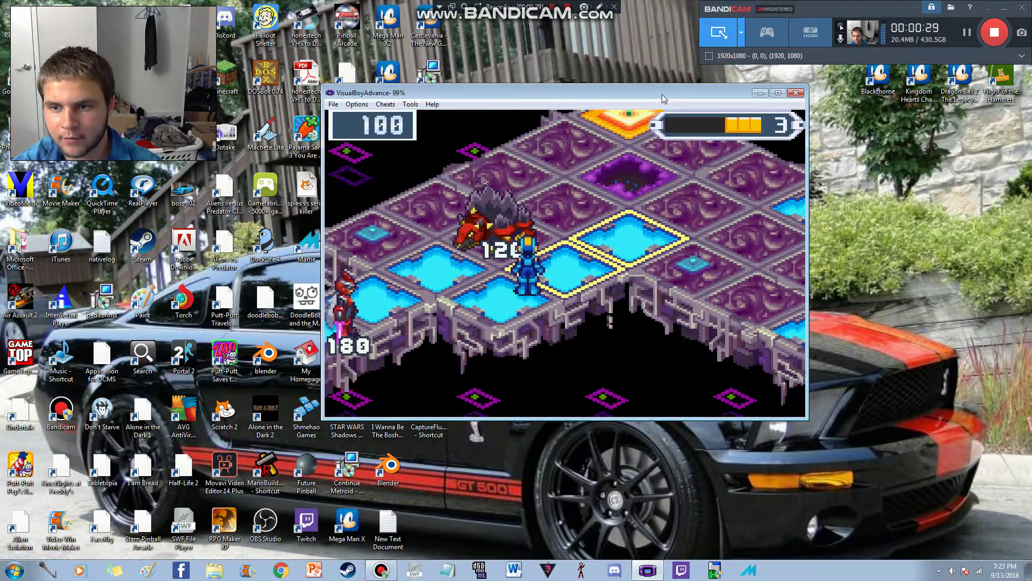
key(z)
key(z)
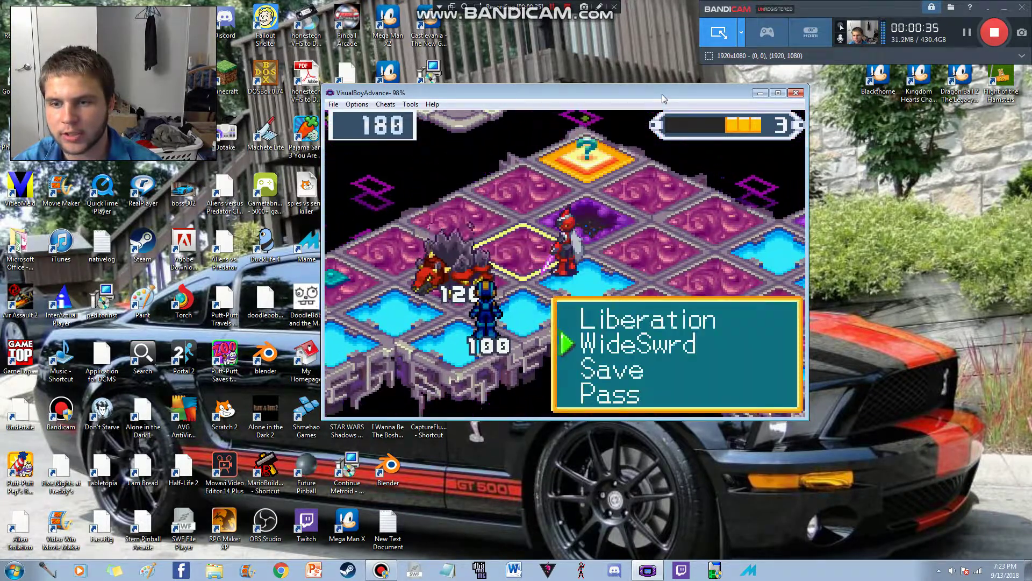
key(z)
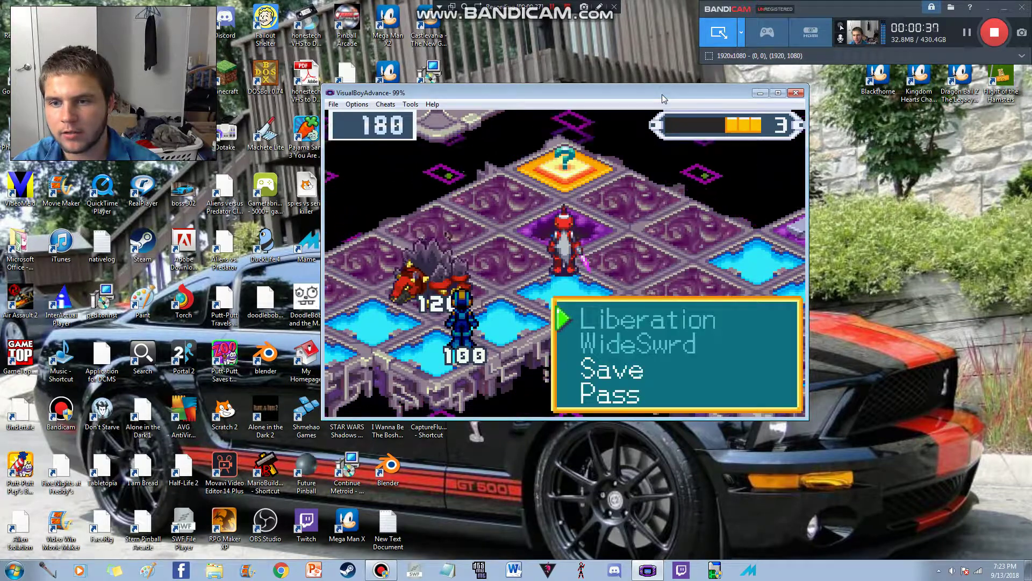
key(x)
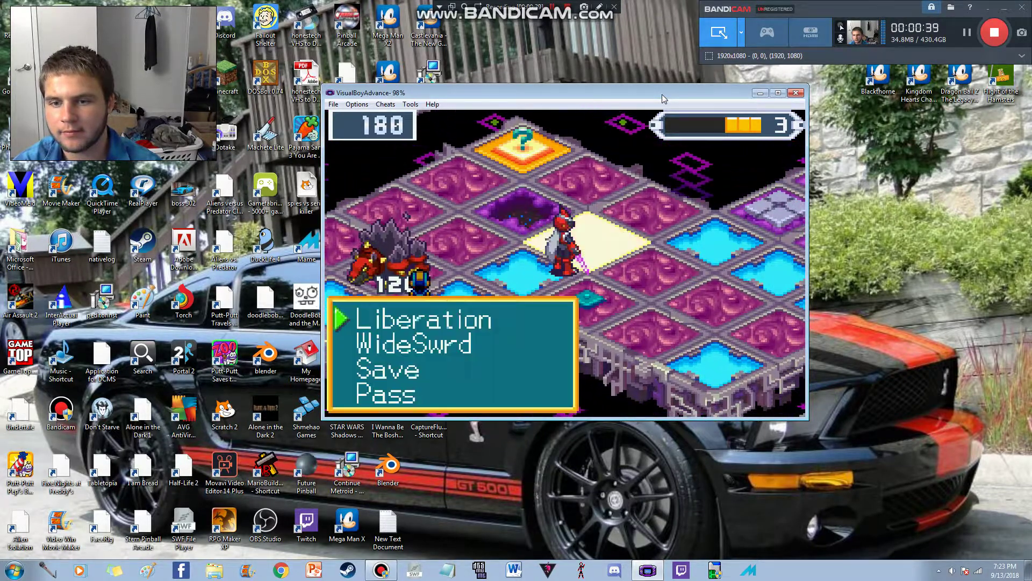
key(z)
Step: Move MegaMan beside the spiky beast and choose Liberation
key(Up)
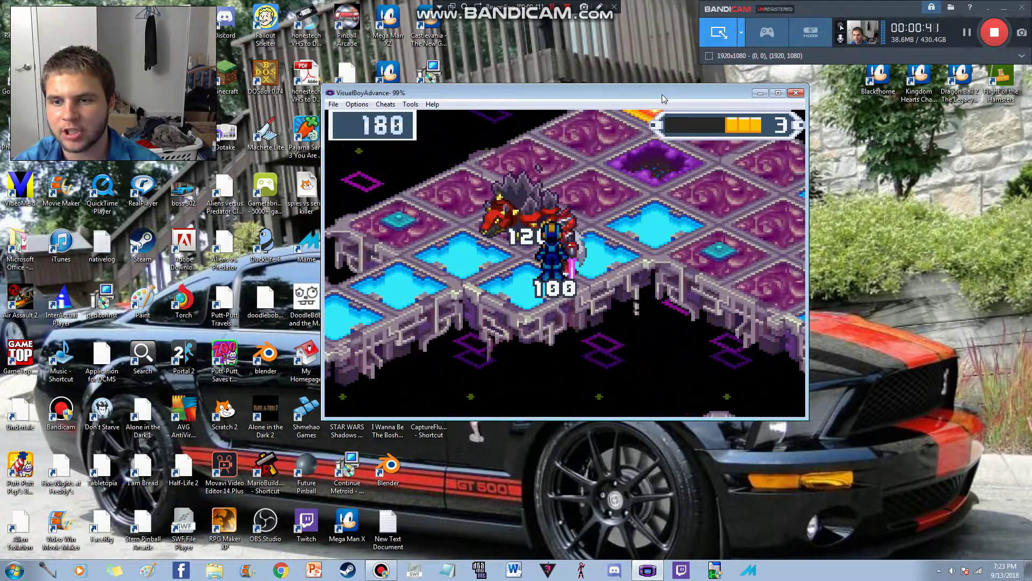
key(z)
key(z)
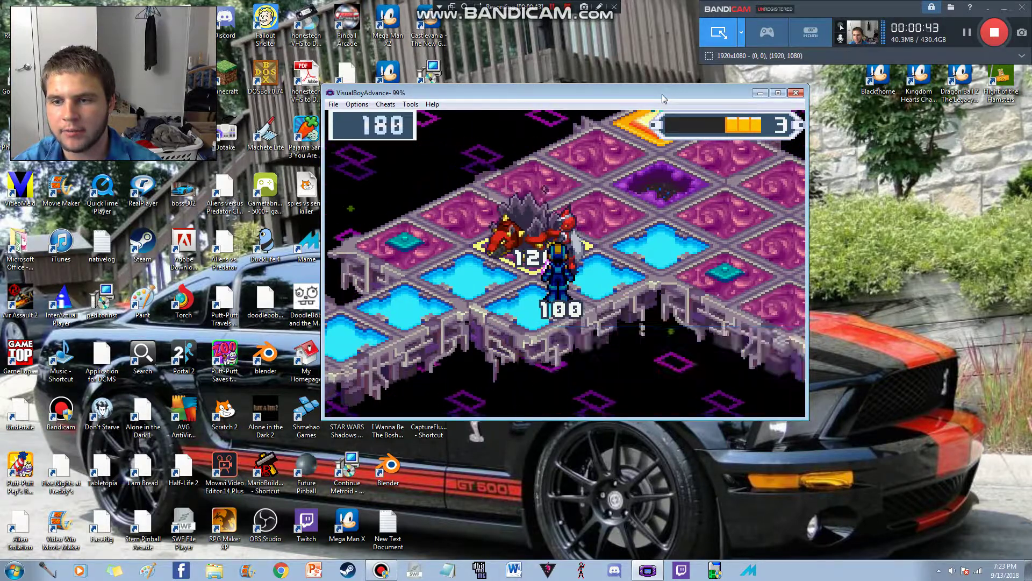
key(z)
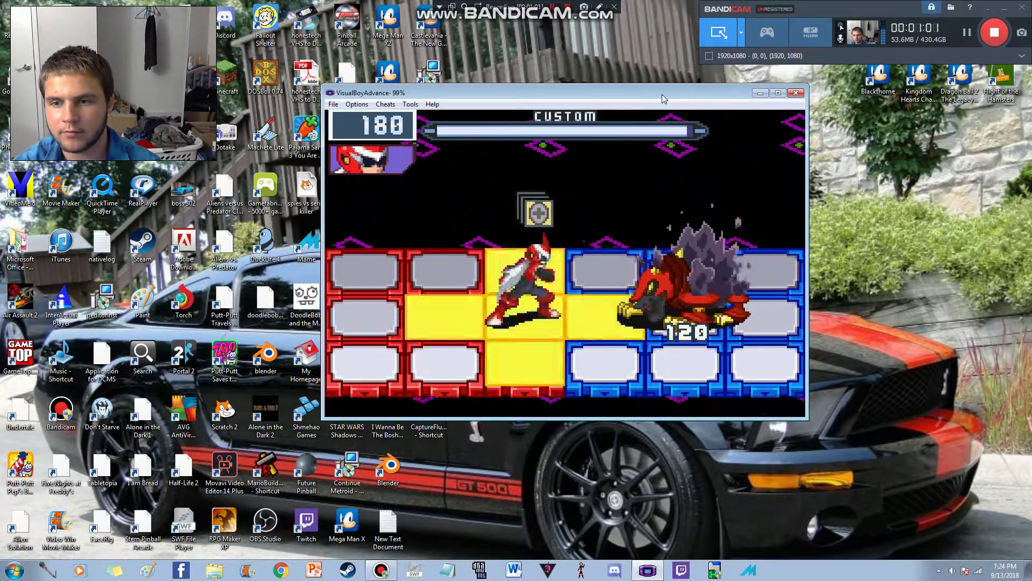
Step: Confirm chips, then block with Guard1 and slash the spiky beast
key(a)
key(Right)
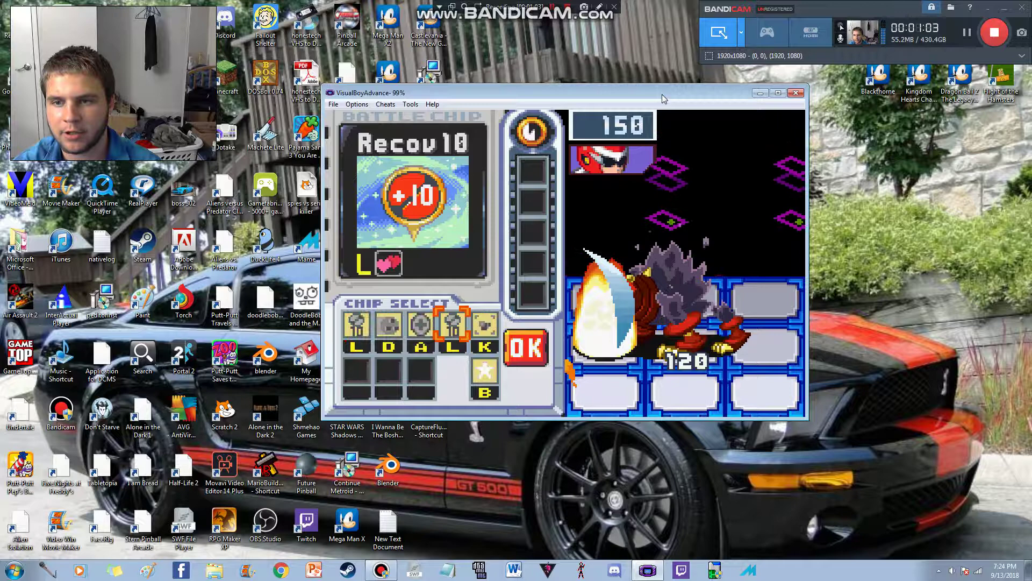
key(z)
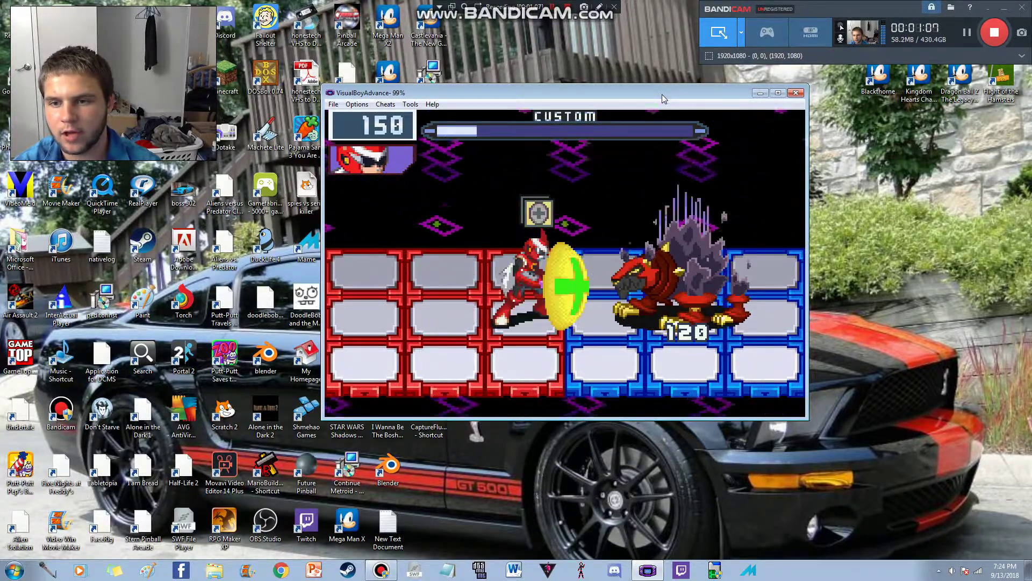
key(Left)
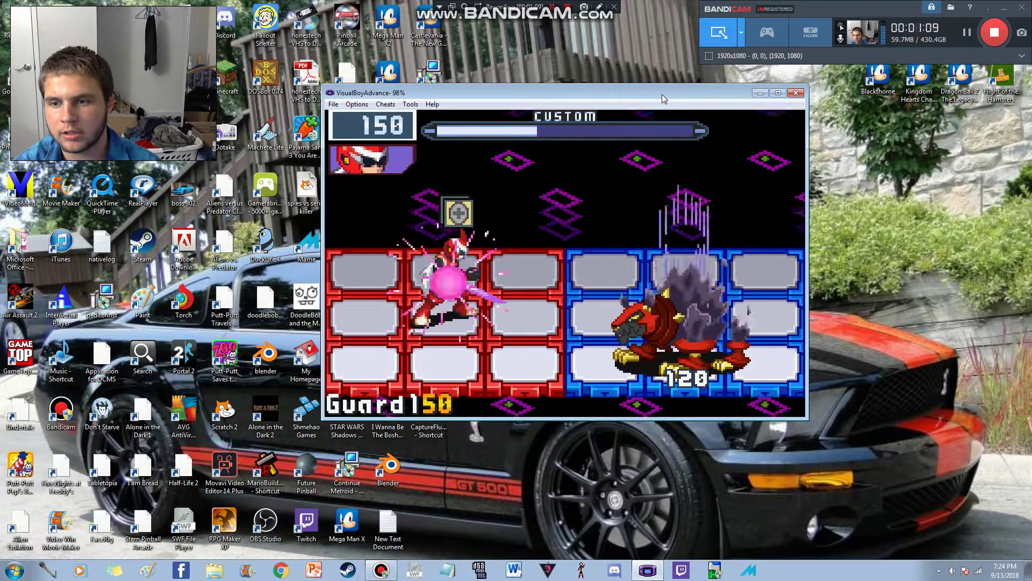
key(z)
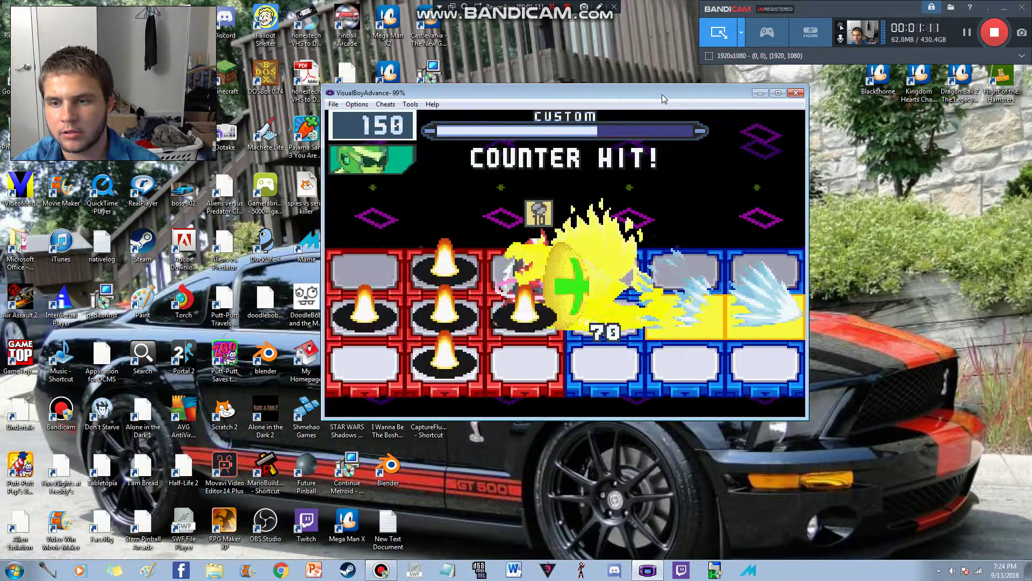
key(z)
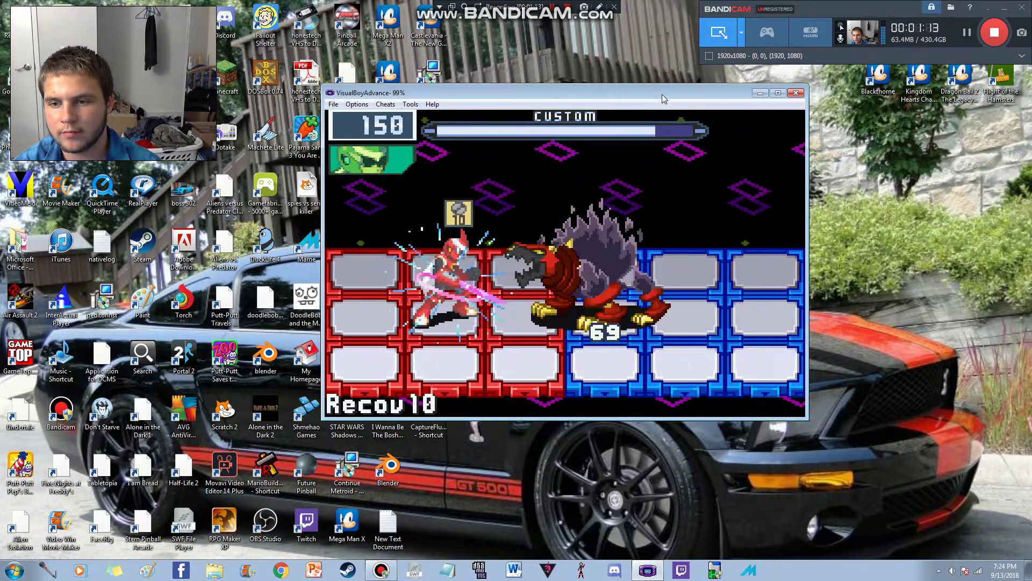
Step: Add a Guard chip for the final turn, fire the buster and raise Guard
key(a)
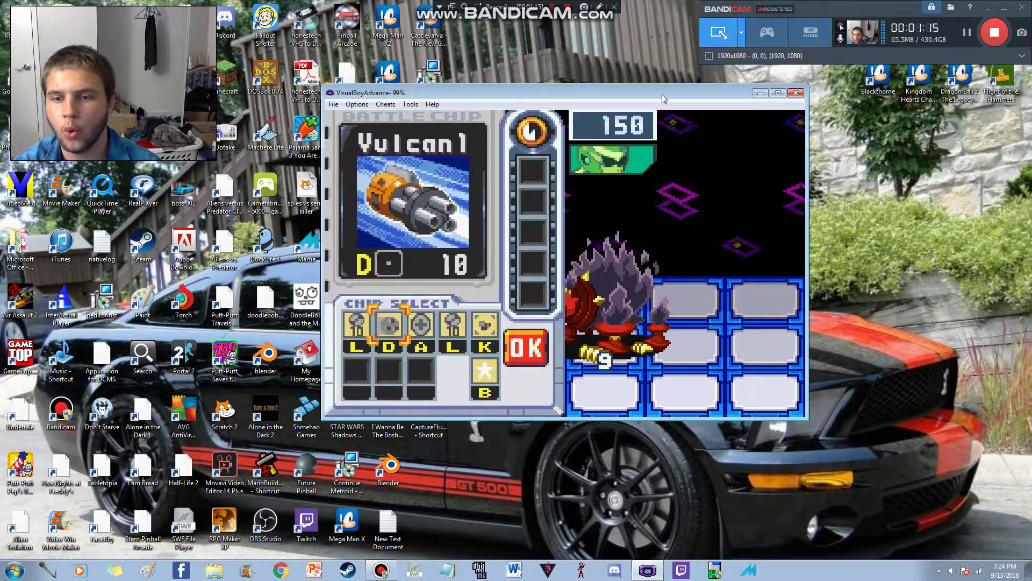
key(Right)
key(z)
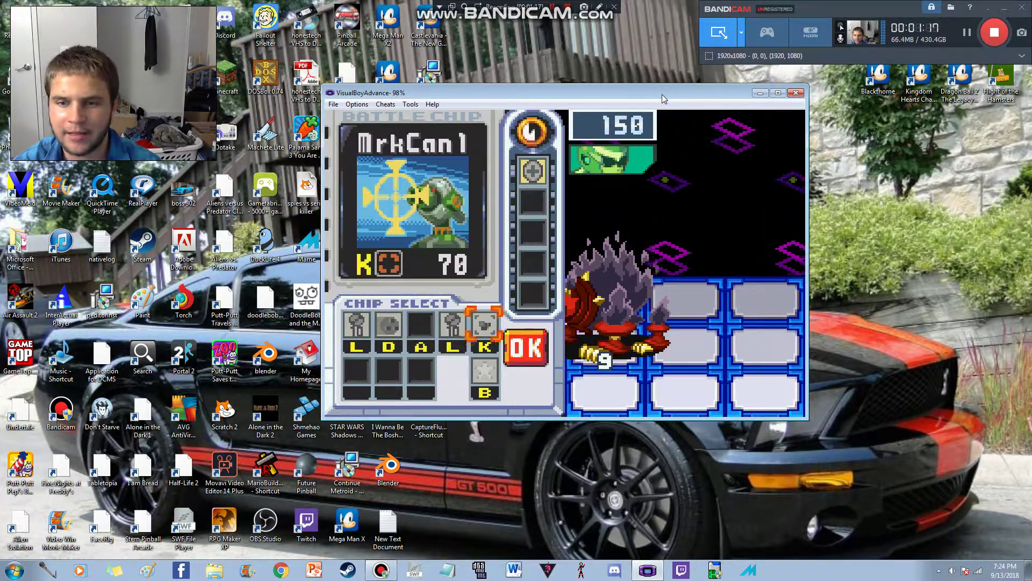
key(z)
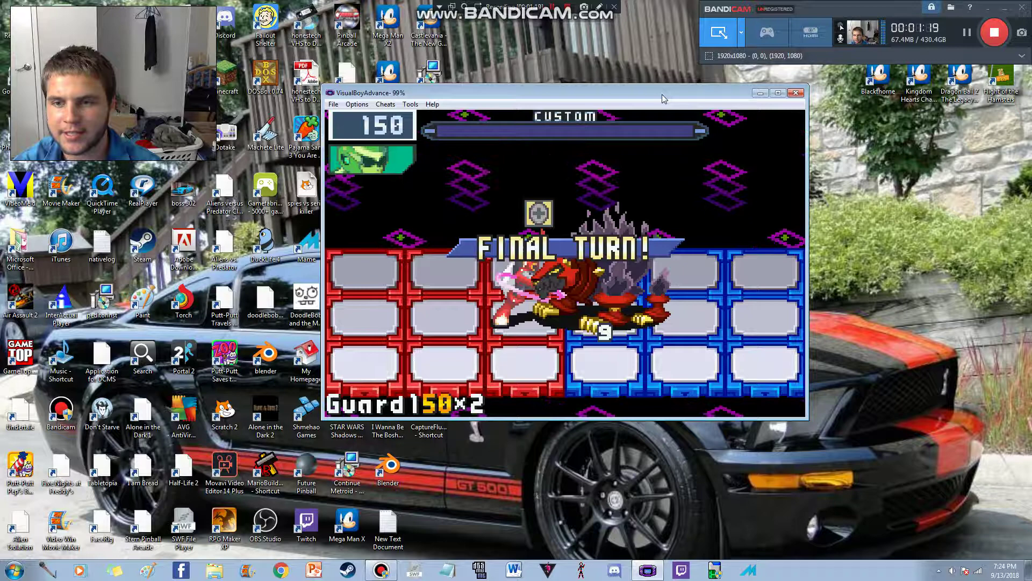
key(x)
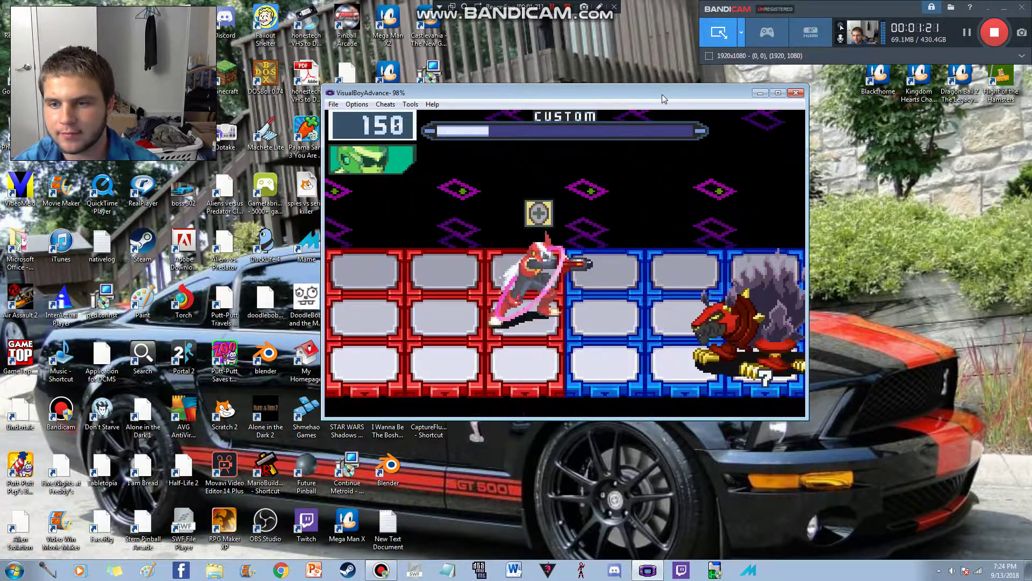
key(Down)
key(z)
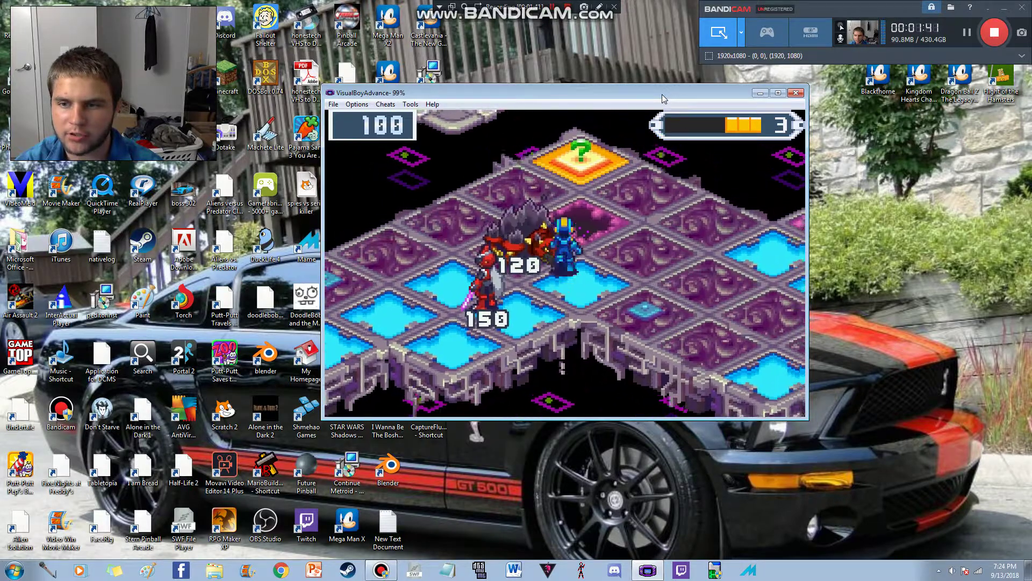
Step: Spend Order Points on LongSwrd from MegaMan's map command menu
key(z)
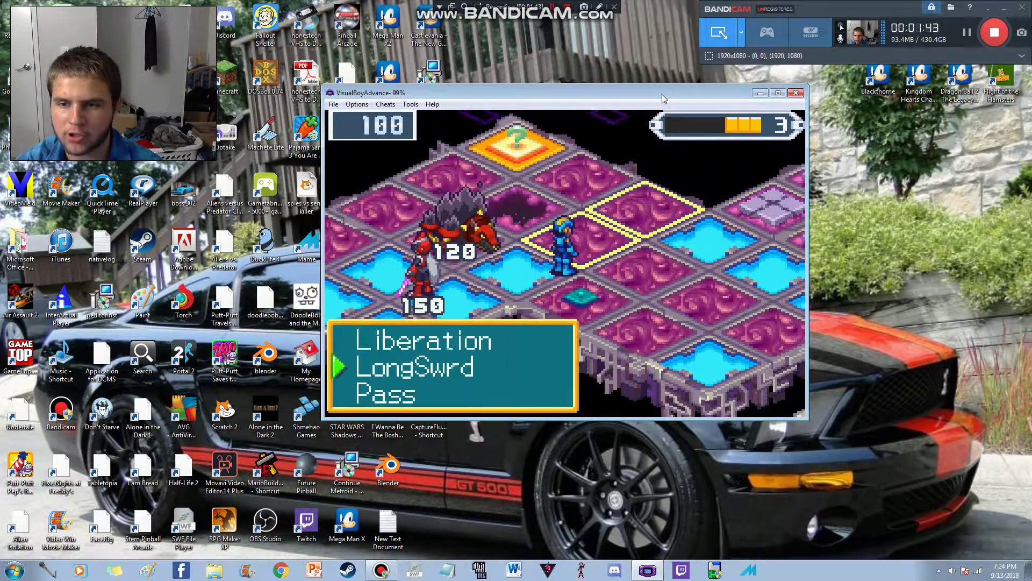
key(z)
key(z)
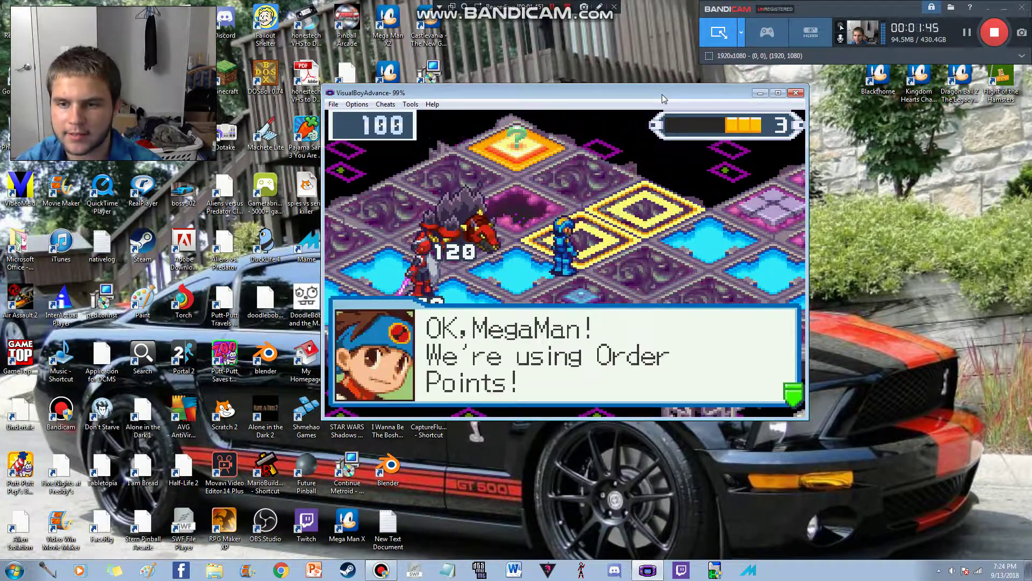
key(z)
key(z)
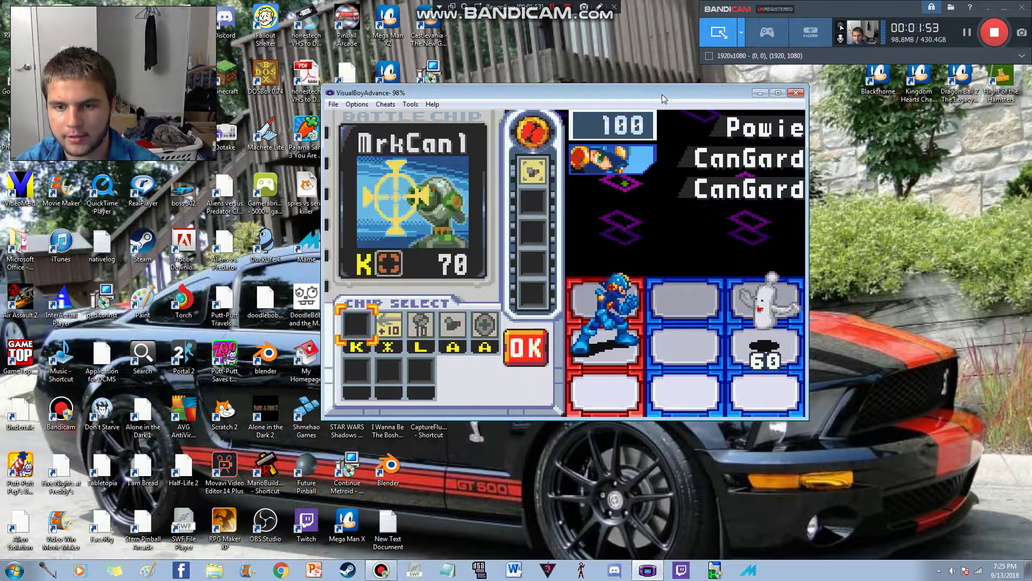
Step: Pick Guard1, start the battle and hit the cannon viruses with MrkCan1 and shots
key(Left)
key(Return)
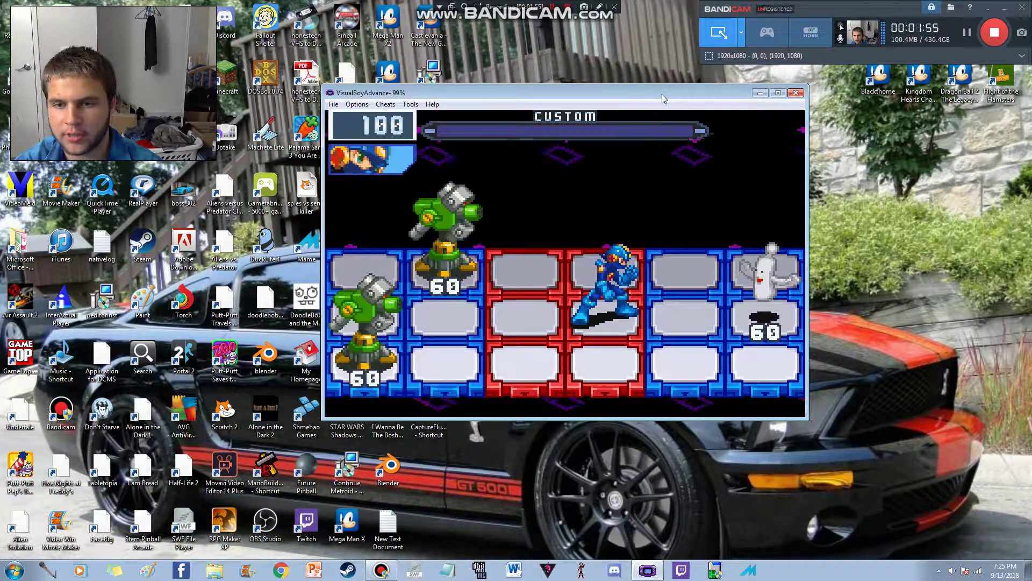
key(z)
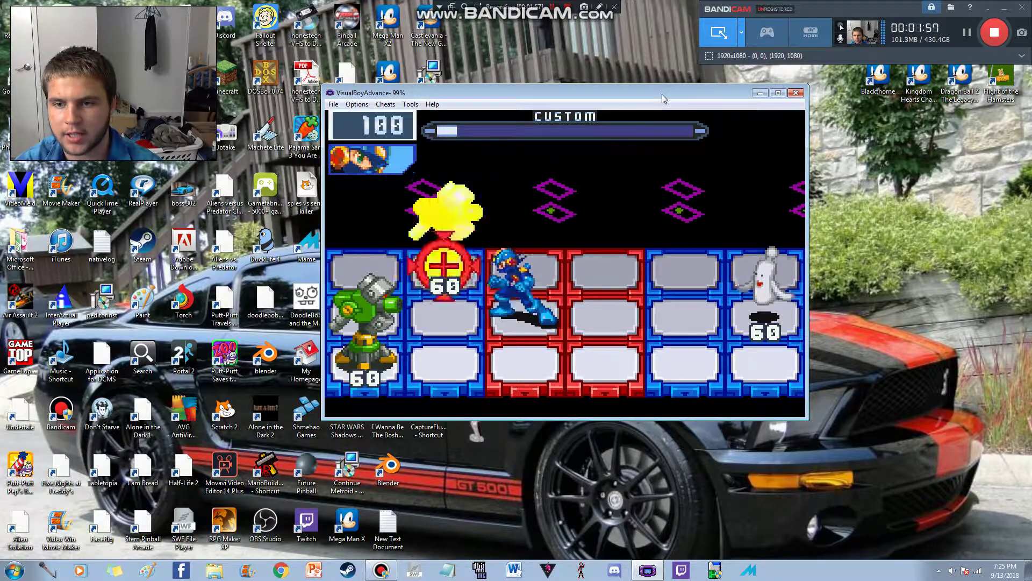
key(Left)
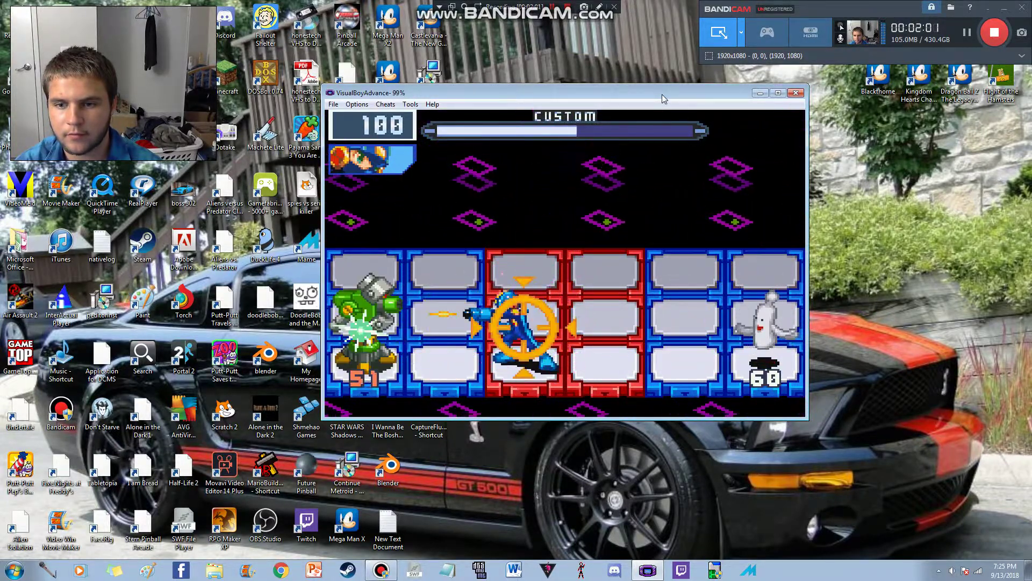
key(Right)
key(Up)
key(z)
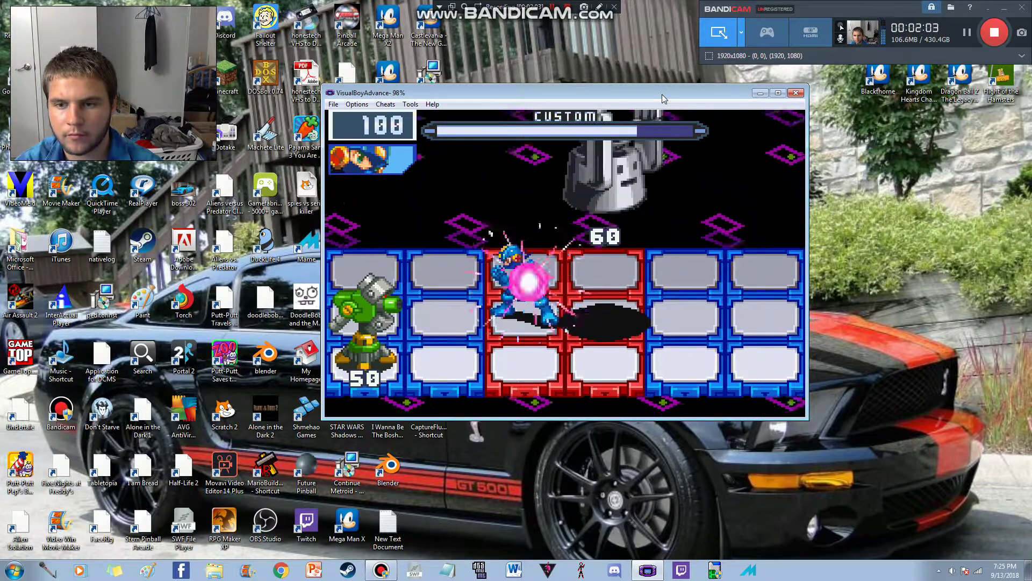
key(Left)
Step: Choose new chips and finish the last cannon viruses with MrkCan1 and charged shots
key(a)
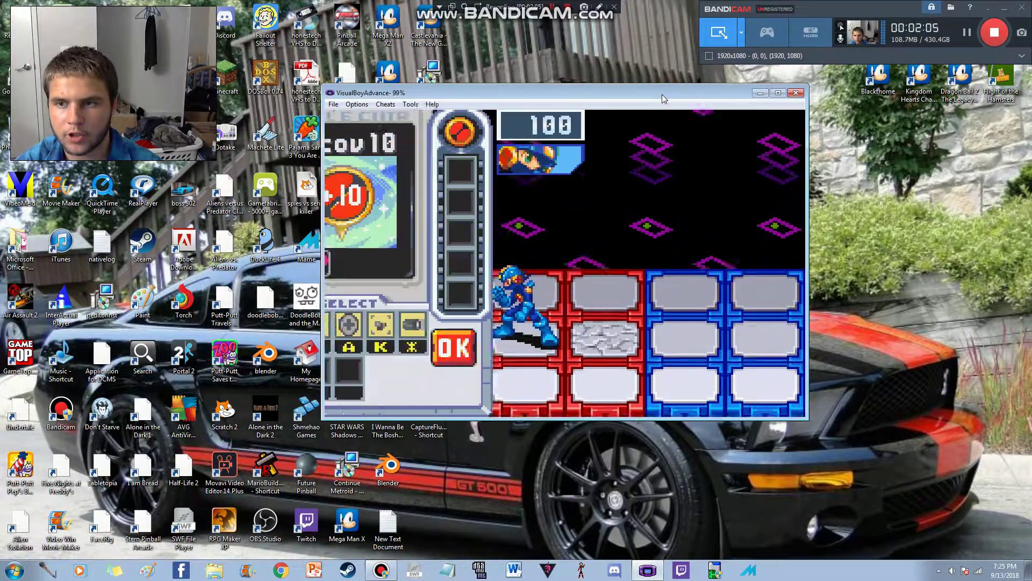
key(Right)
key(Right)
key(Right)
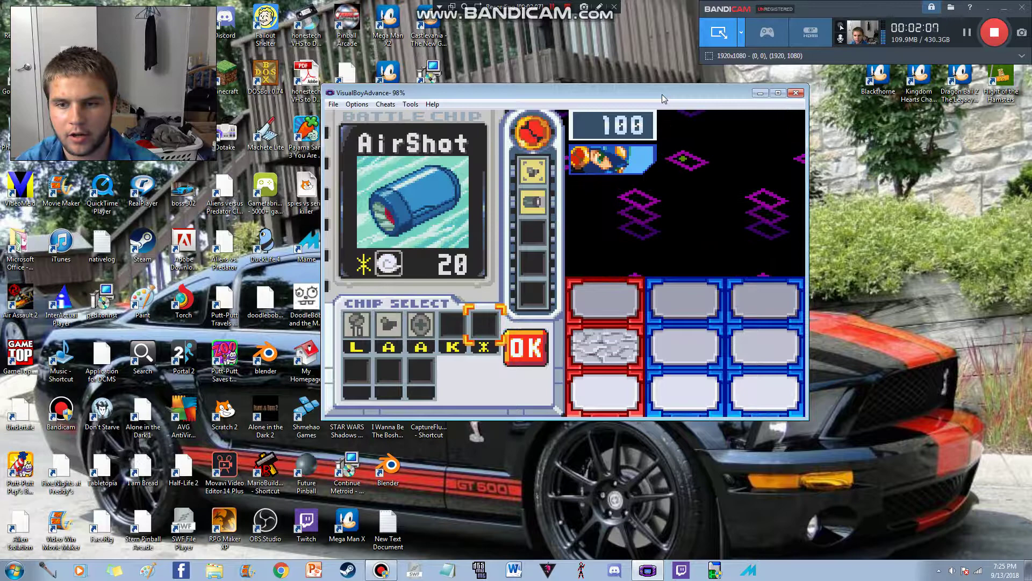
key(Return)
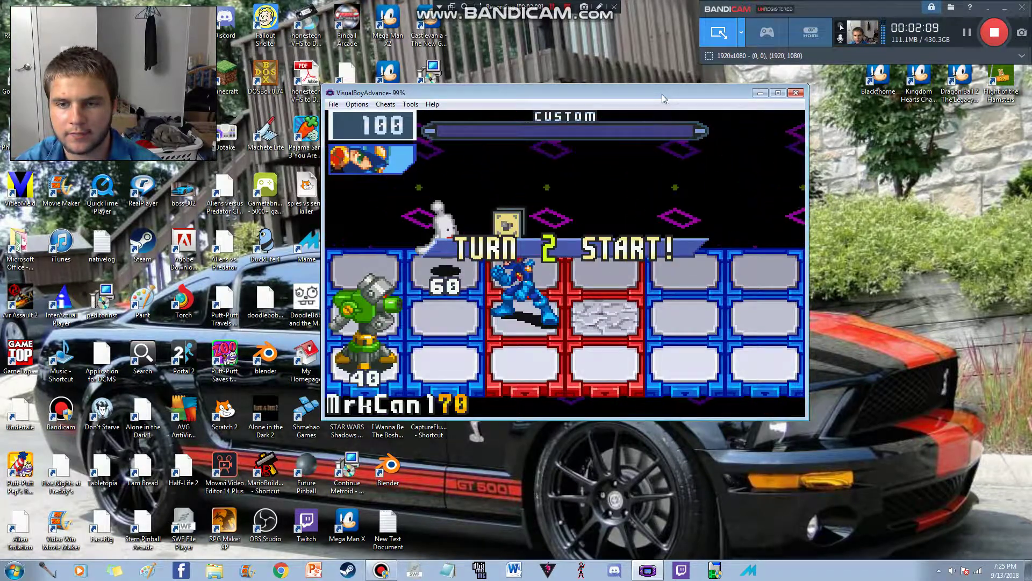
key(z)
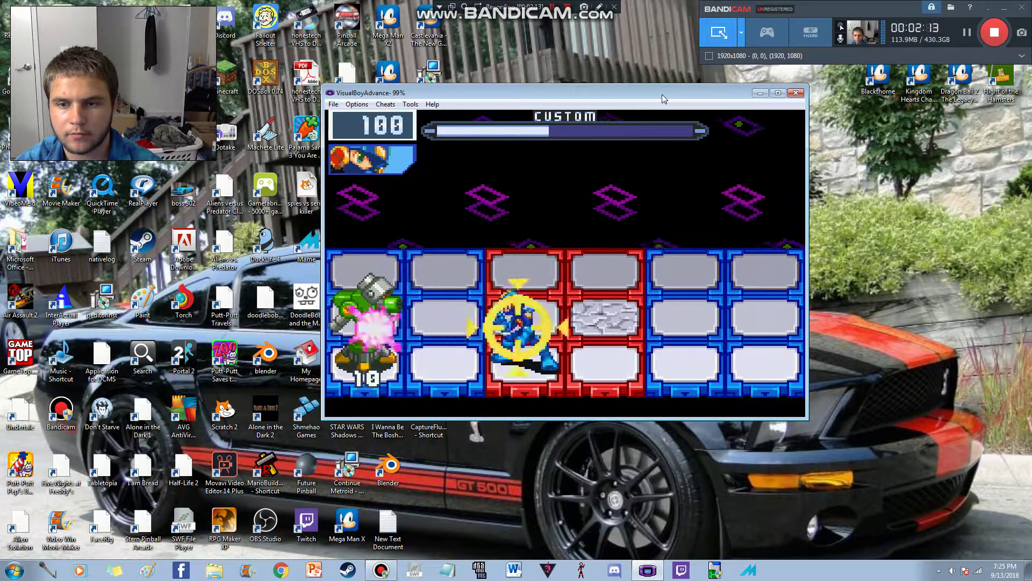
key(x)
key(Up)
key(x)
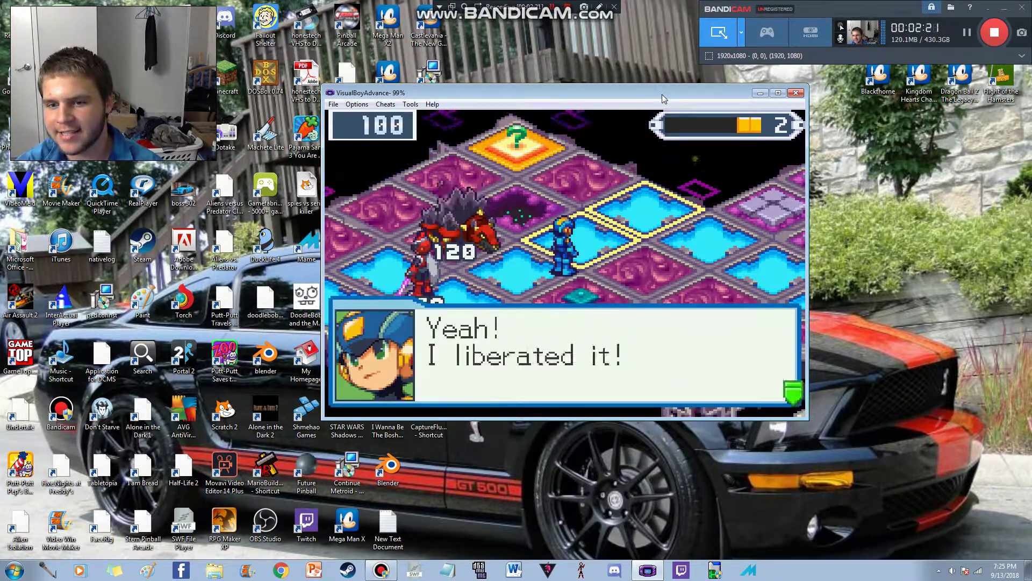
Step: Dismiss the success message, move ProtoMan to a dark panel and liberate it
key(x)
key(Up)
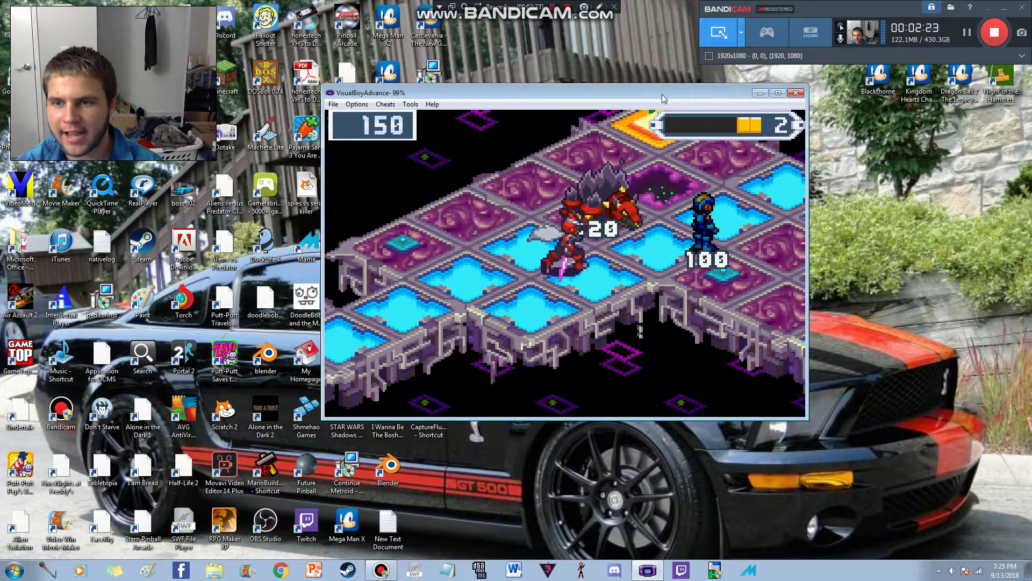
key(x)
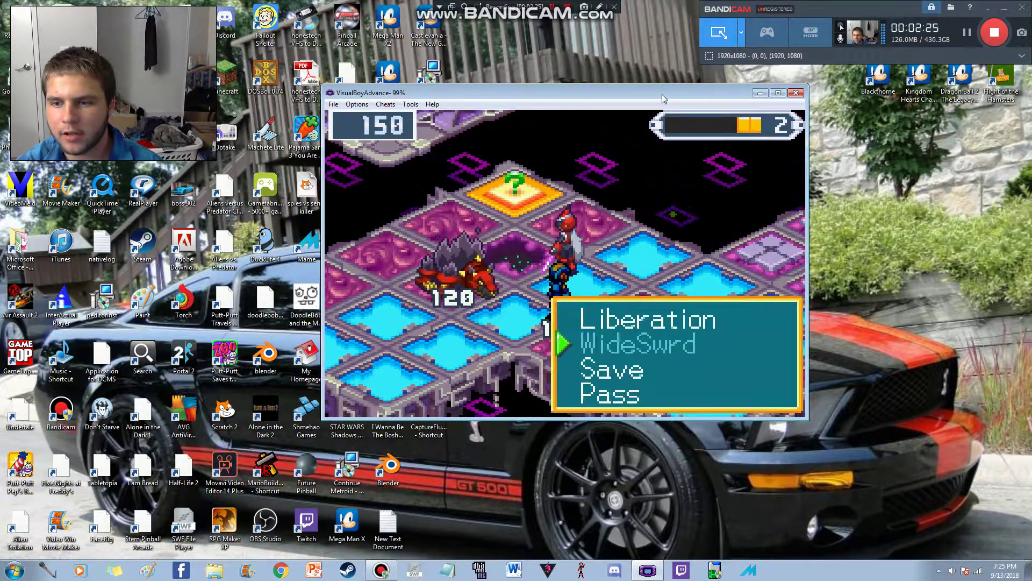
key(x)
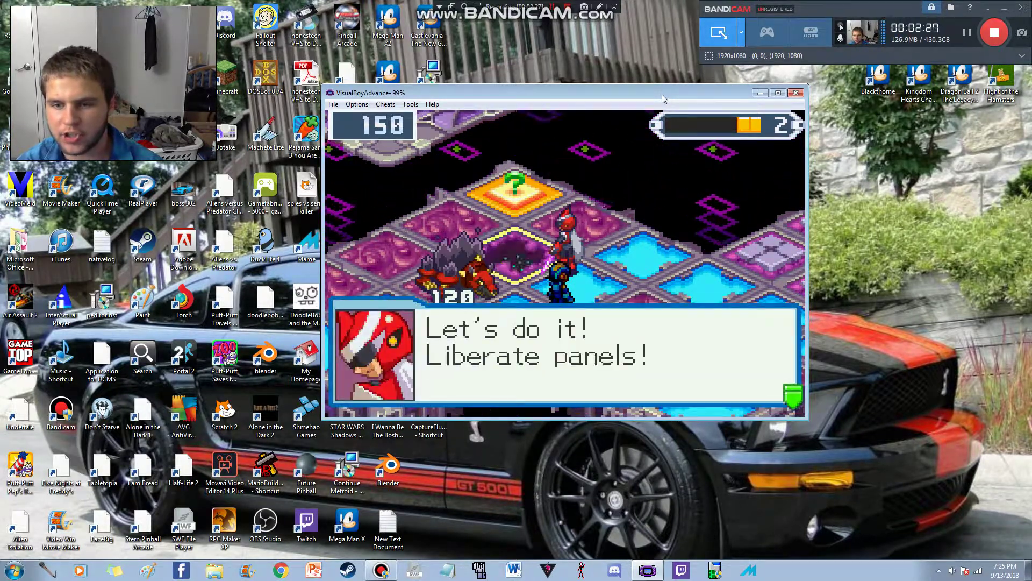
key(x)
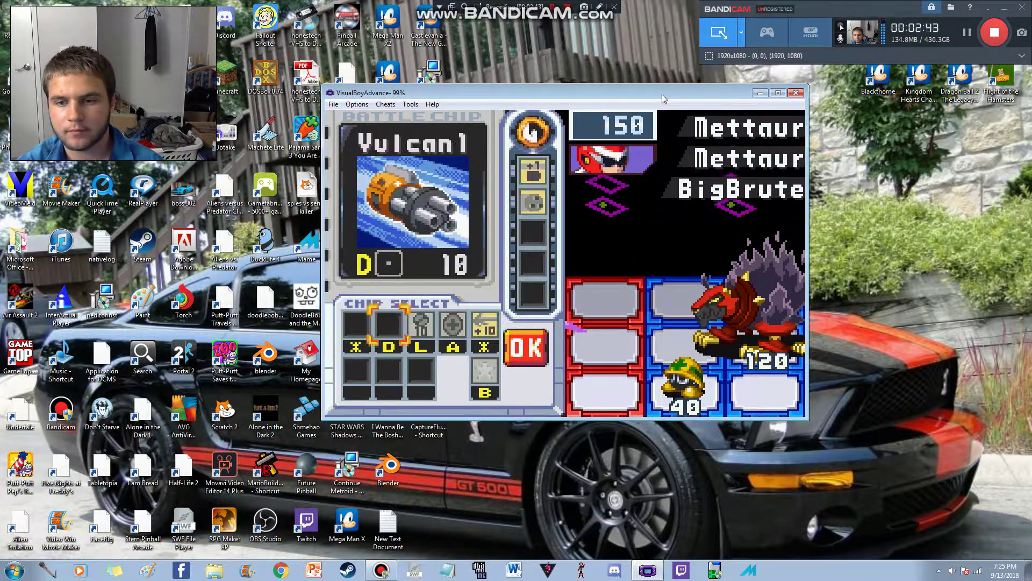
Step: Attack the Mettaurs and BigBrute with the loaded chip, Vulcan1 and sword slashes
key(z)
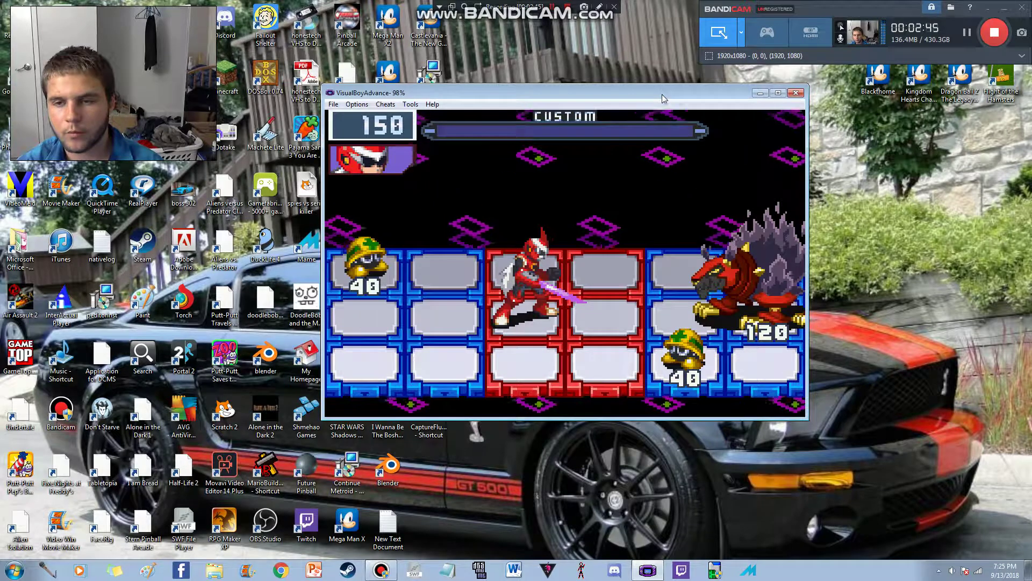
key(z)
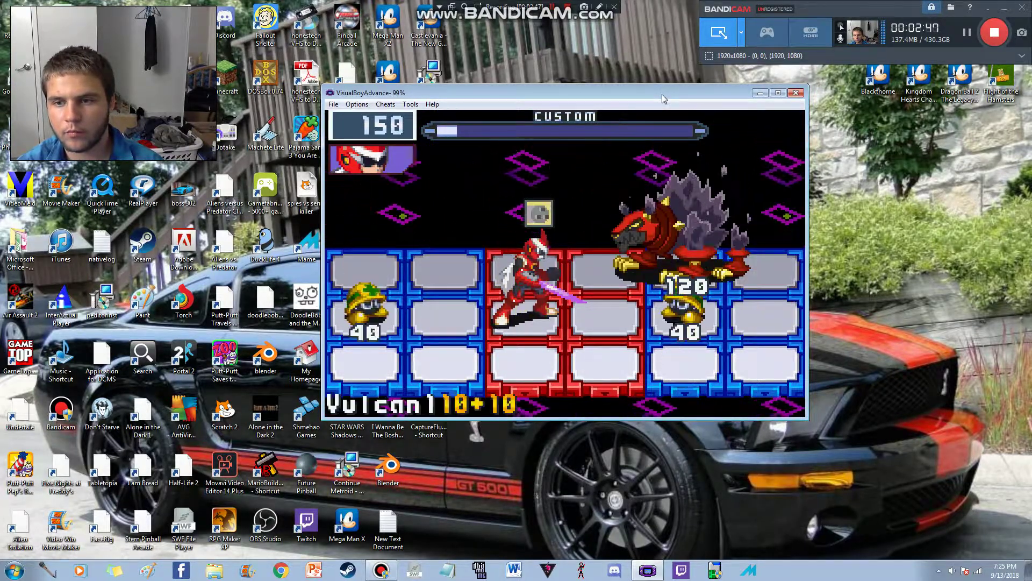
key(Right)
key(Right)
key(Right)
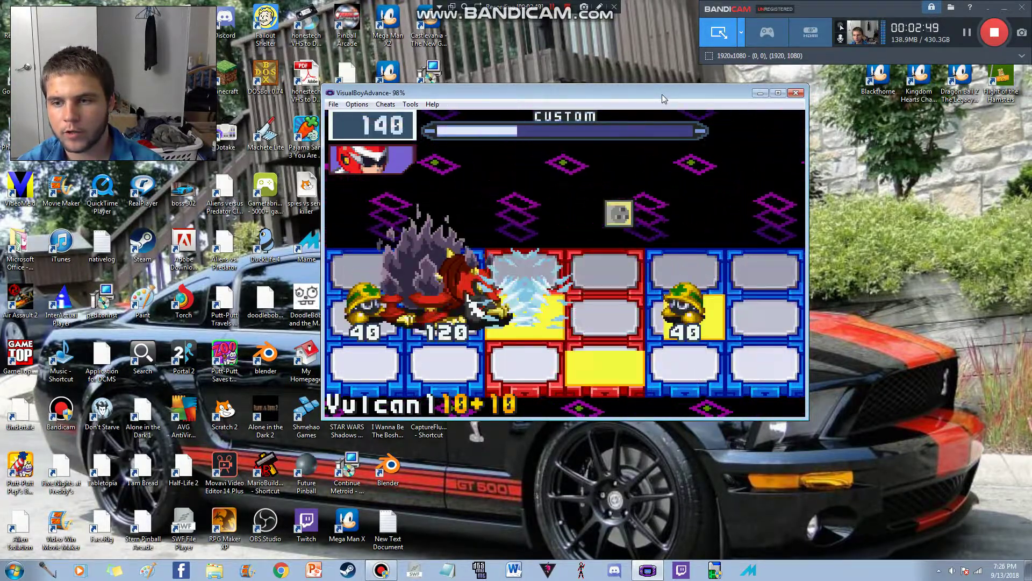
key(z)
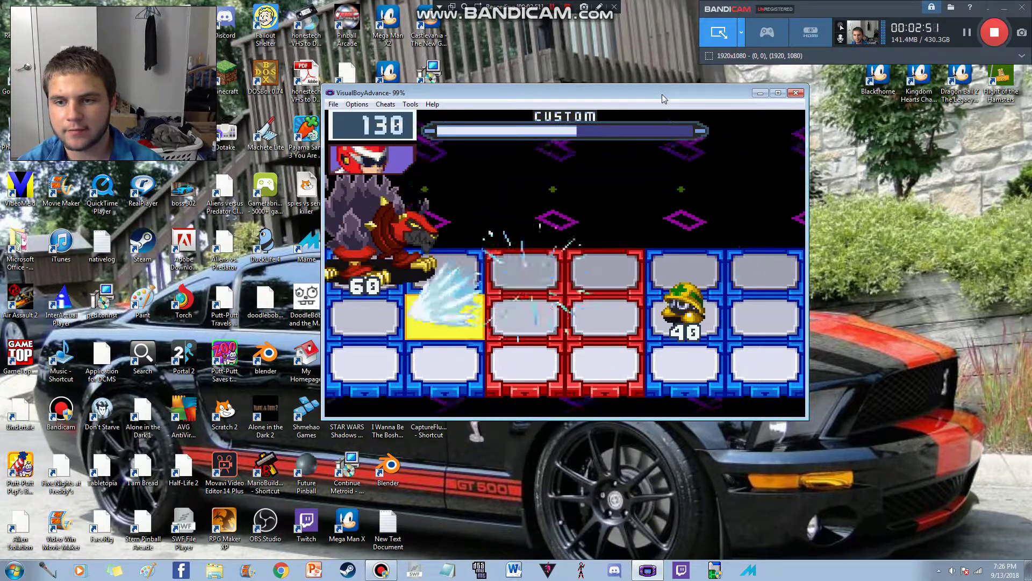
key(Left)
key(Left)
key(Down)
key(z)
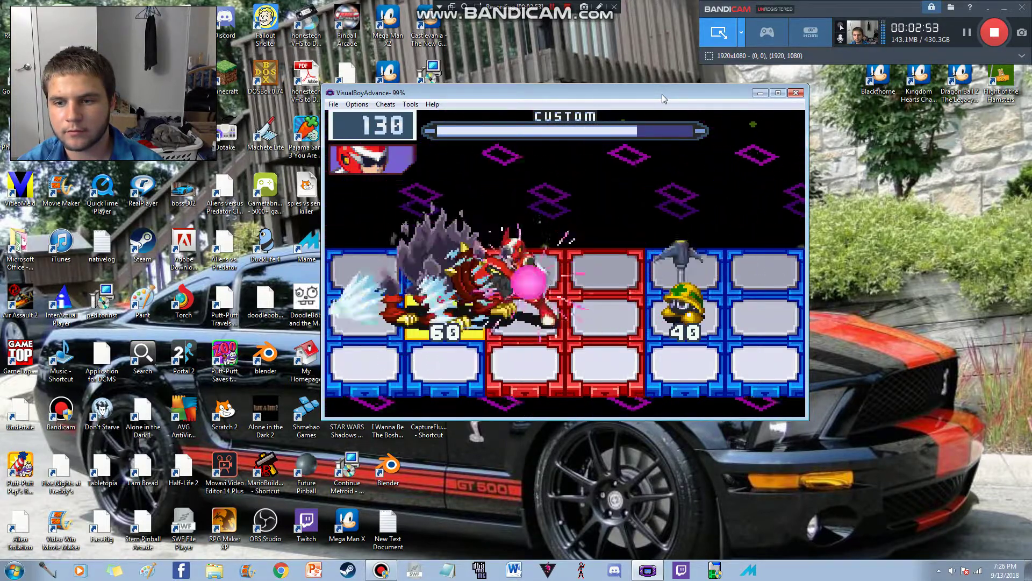
Step: Pick another chip for the next round and resume the battle
key(a)
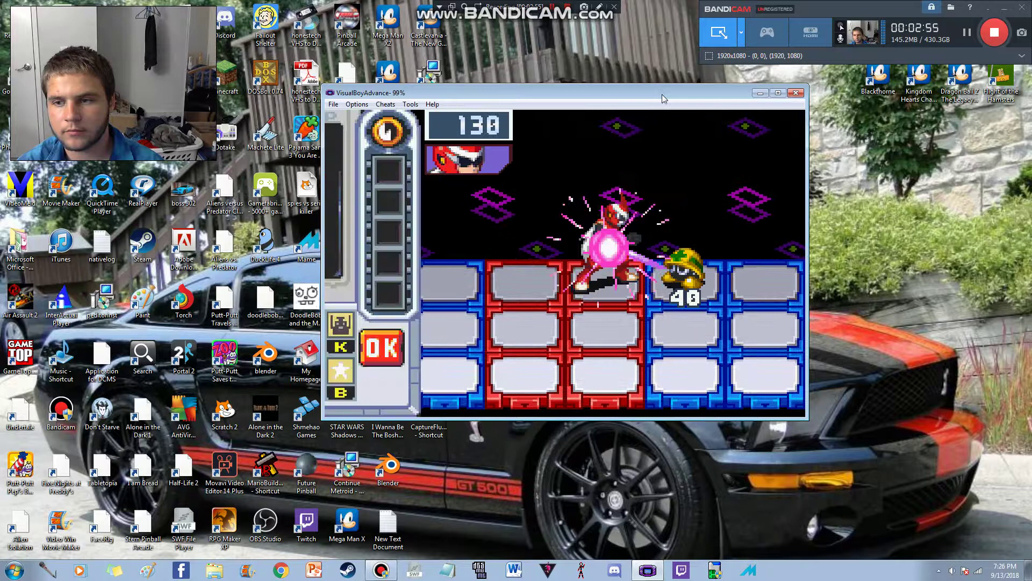
key(Right)
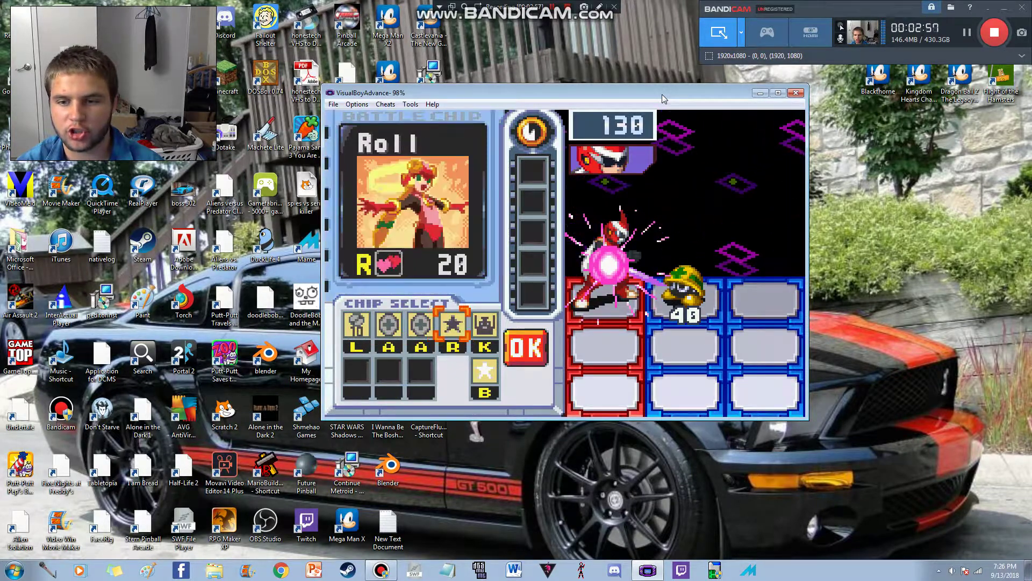
key(Right)
key(Return)
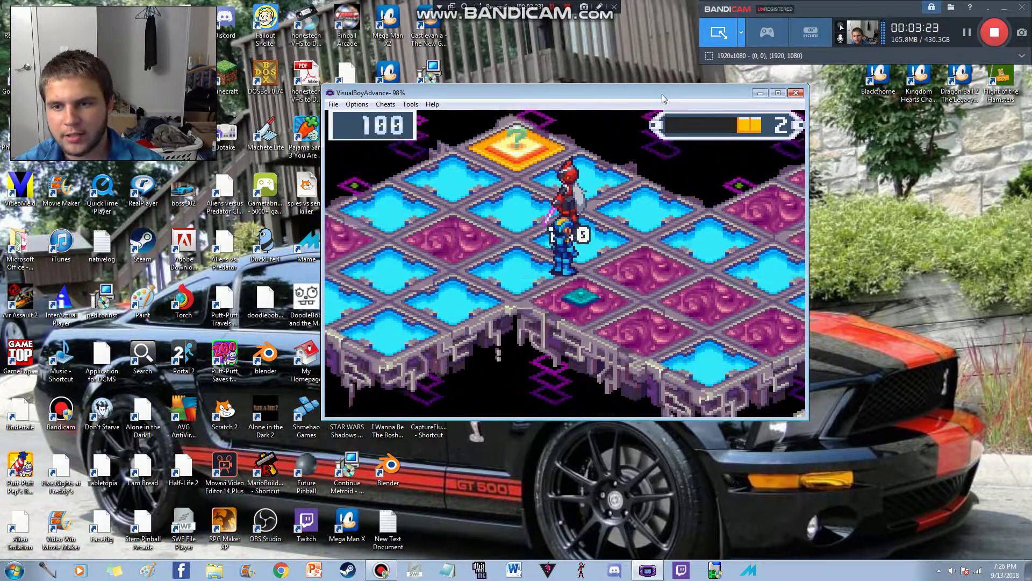
Step: Advance through the turn dialogue until it closes
key(Up)
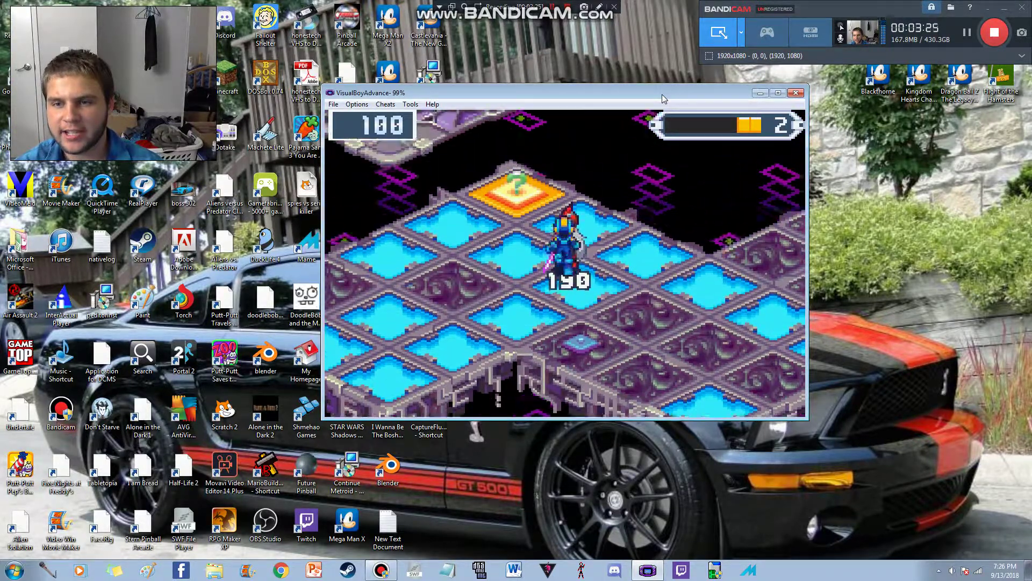
key(z)
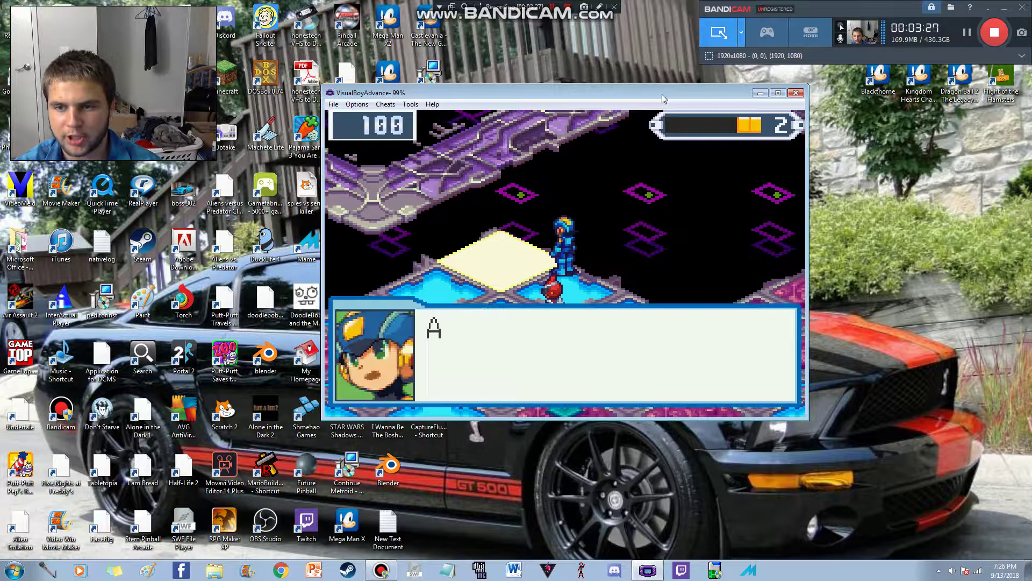
key(z)
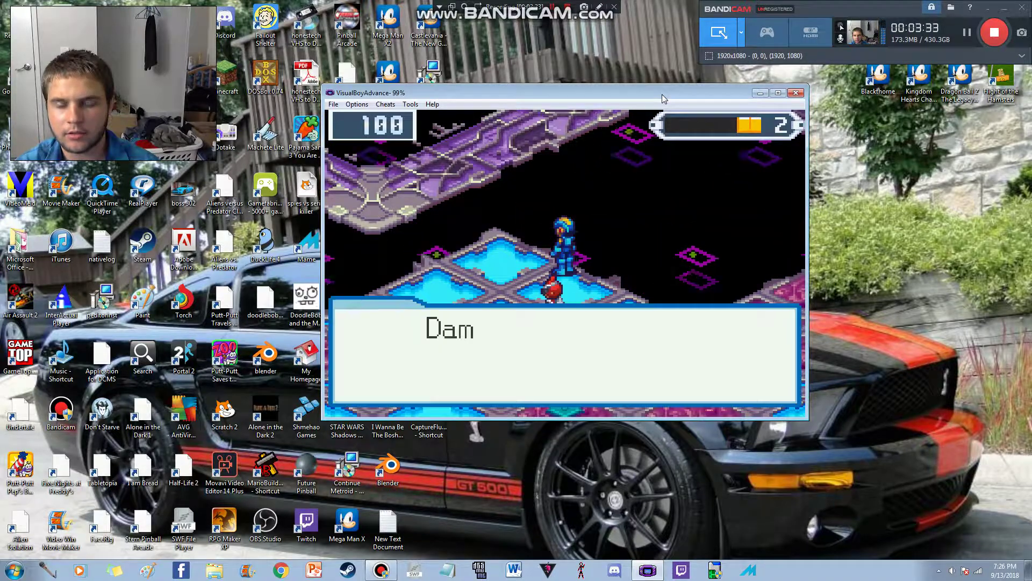
key(z)
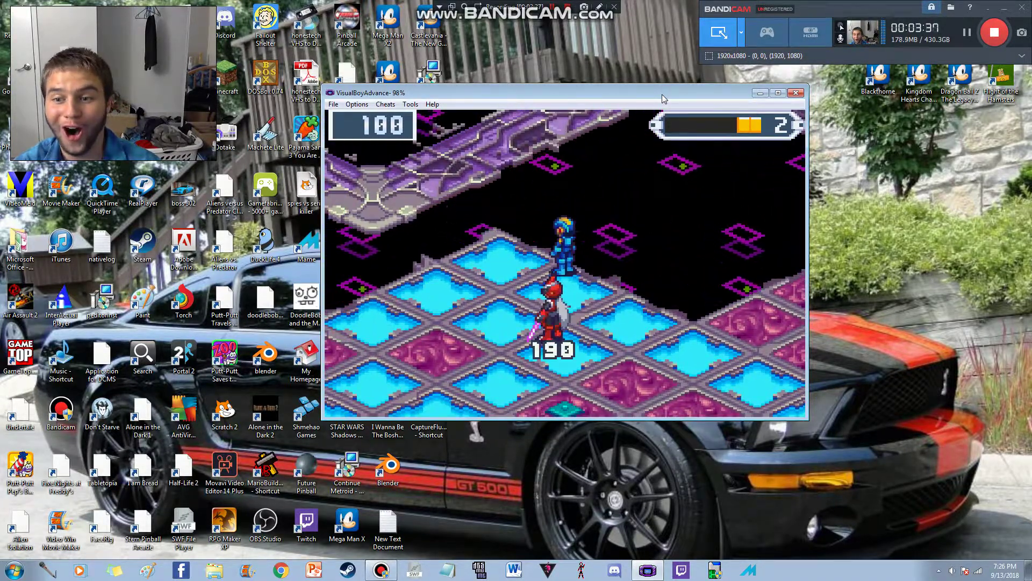
Step: Move ProtoMan beside the 320-HP enemy and liberate with WideSwrd
key(Right)
key(Right)
key(Right)
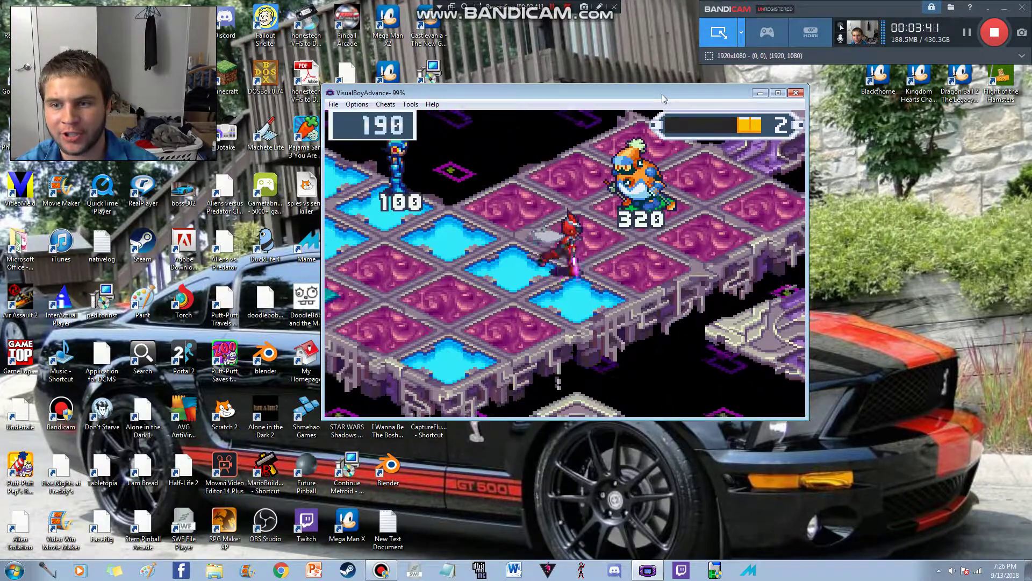
key(z)
key(x)
key(Right)
key(z)
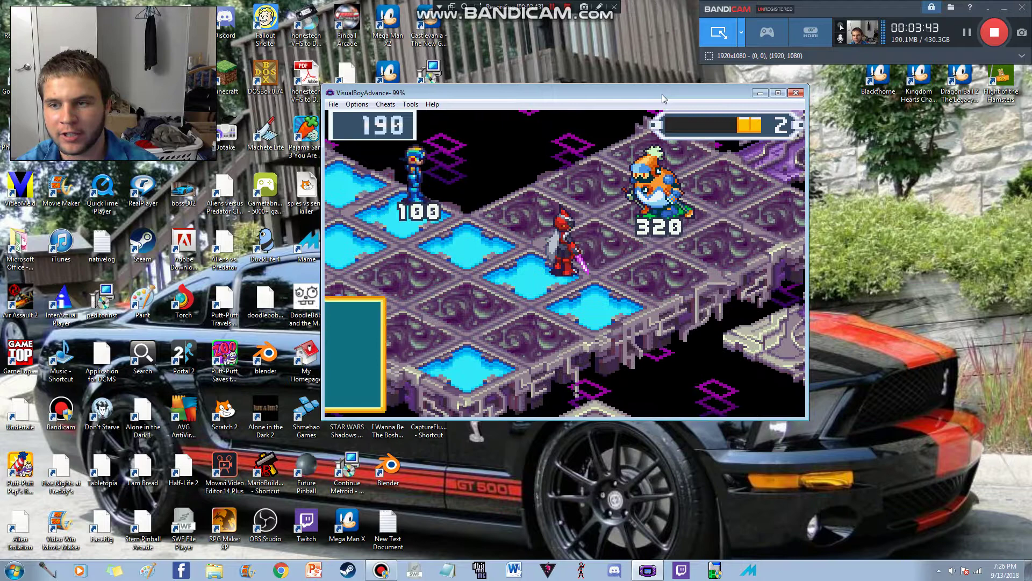
key(Down)
key(z)
key(z)
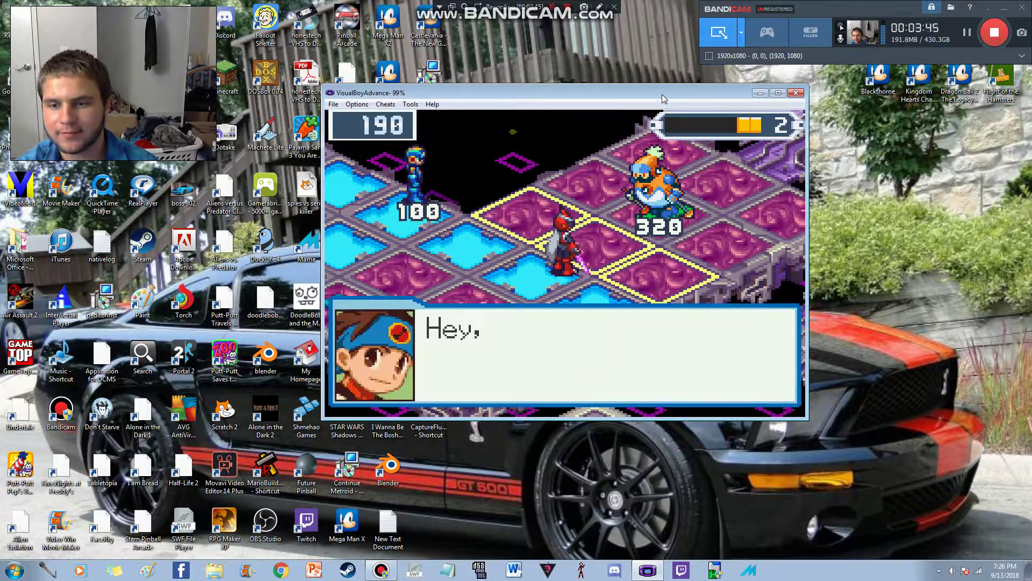
key(z)
key(z)
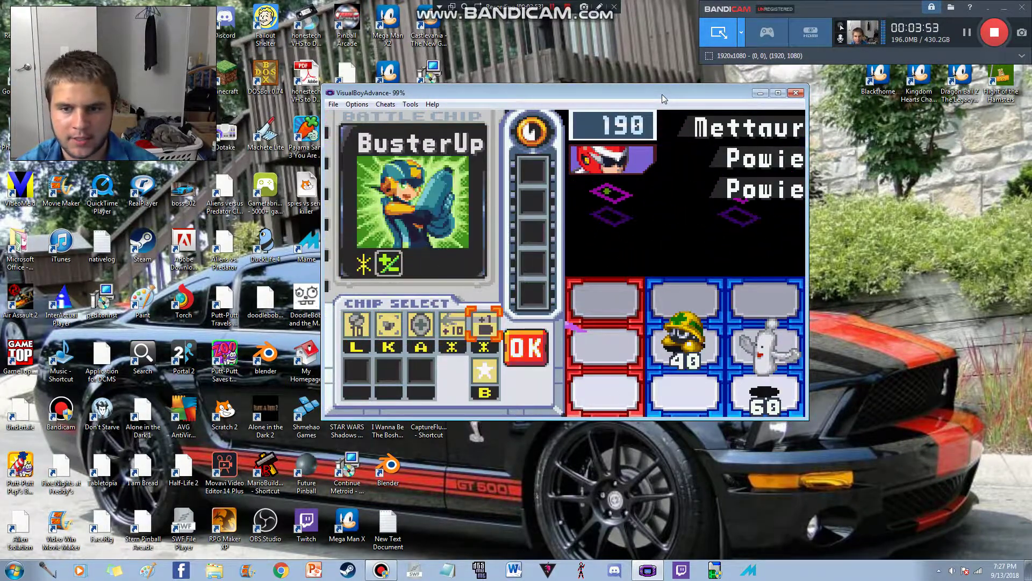
Step: Select Attck+10, BusterUp and MrkCan1 and start the battle
key(Right)
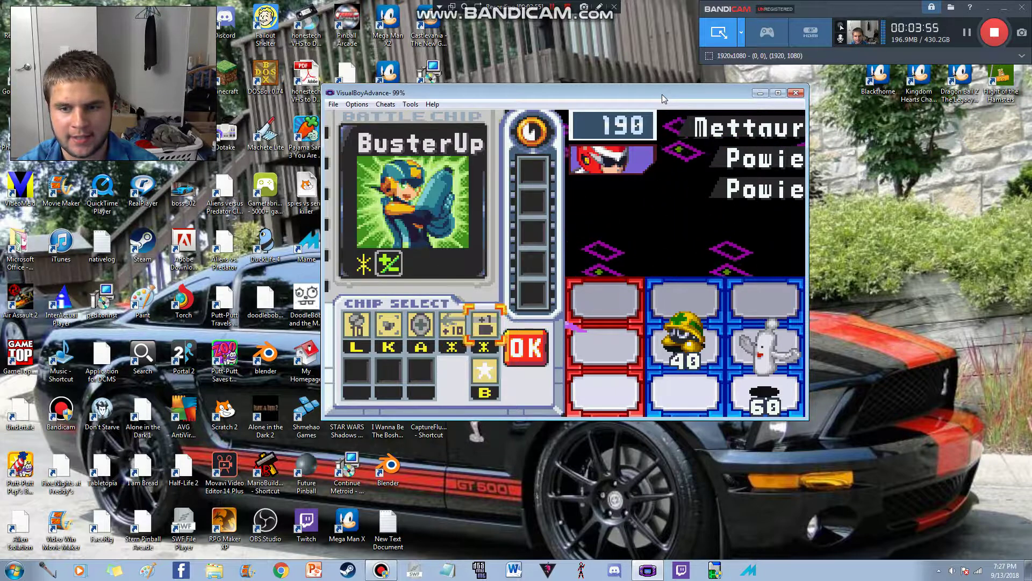
key(Left)
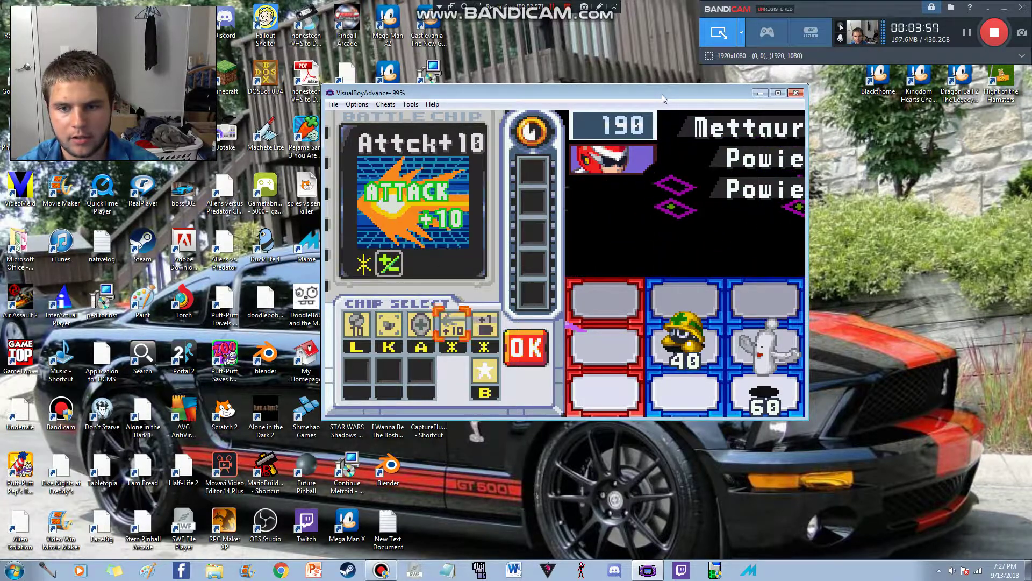
key(Left)
key(z)
key(Right)
key(Right)
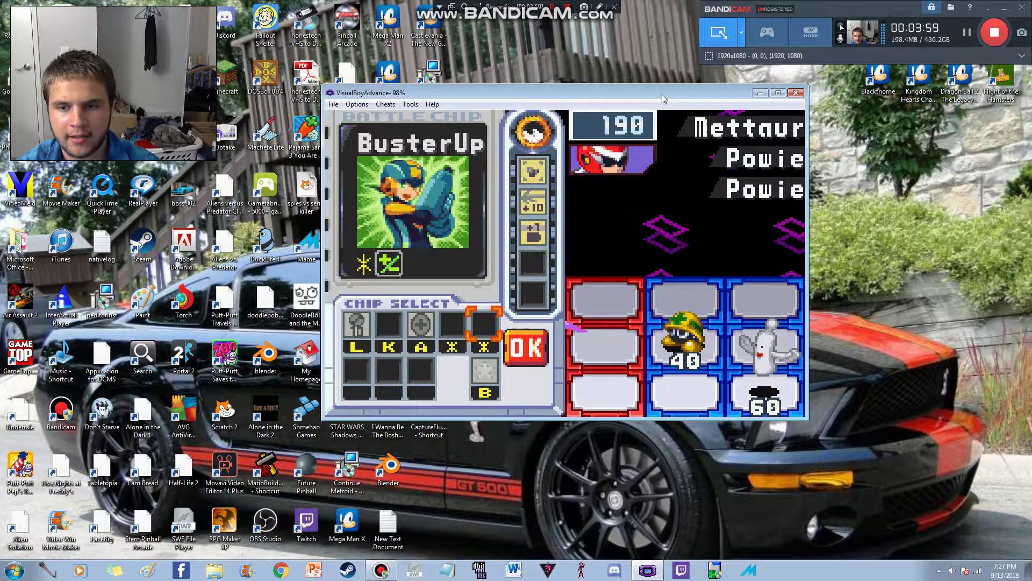
key(z)
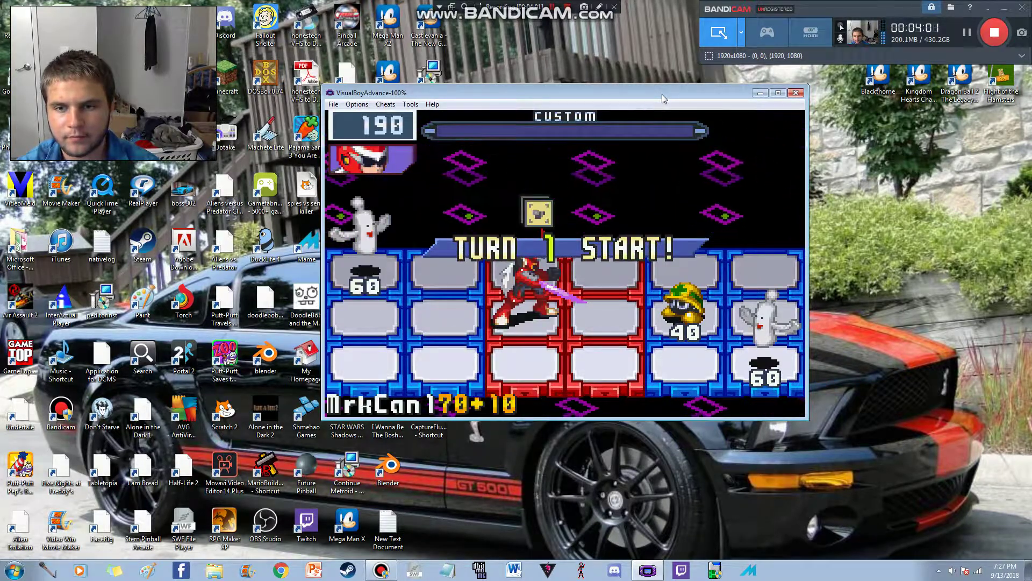
Step: Fire MrkCan1 and keep slashing until the remaining viruses are deleted
key(z)
key(z)
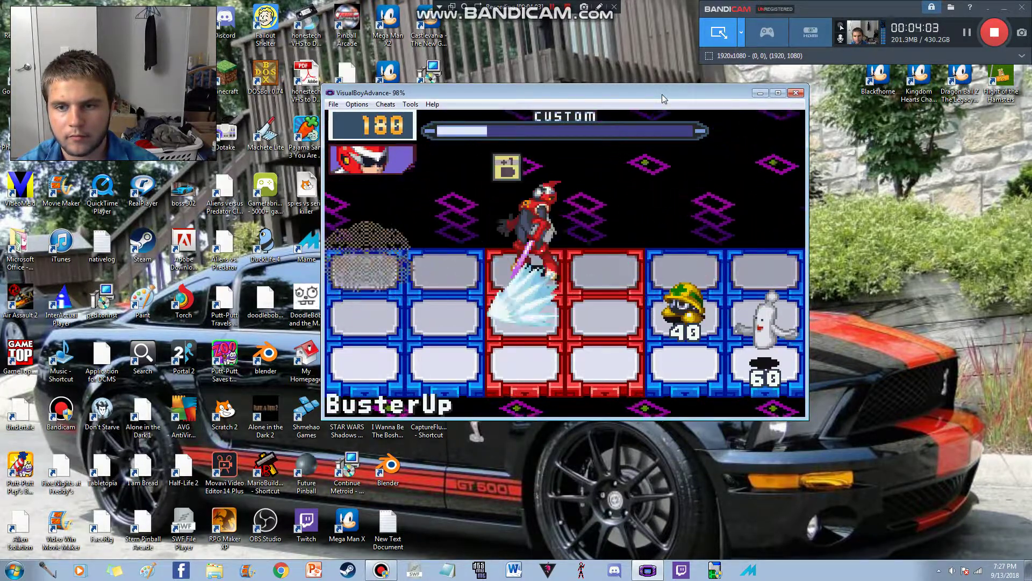
key(z)
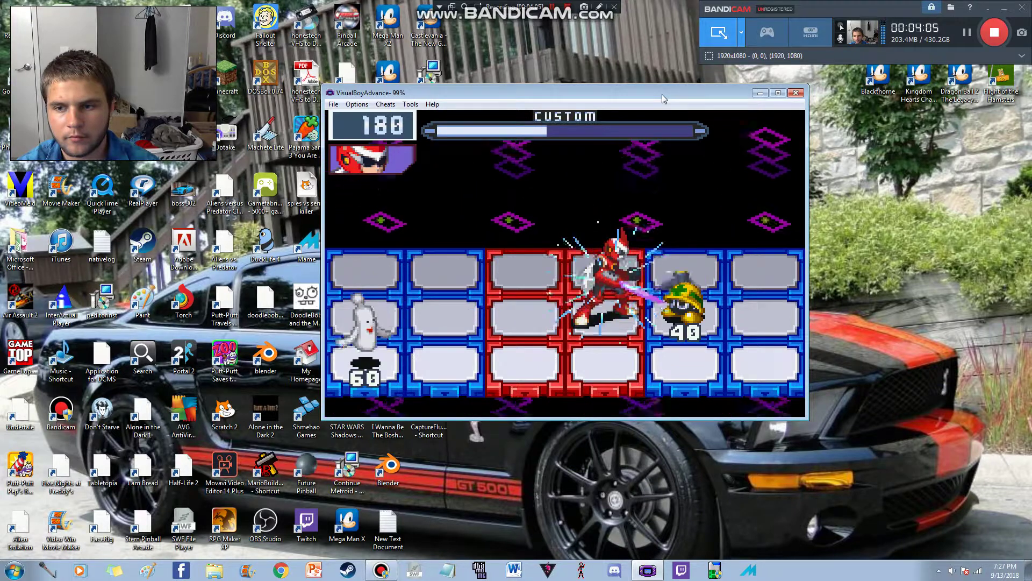
key(z)
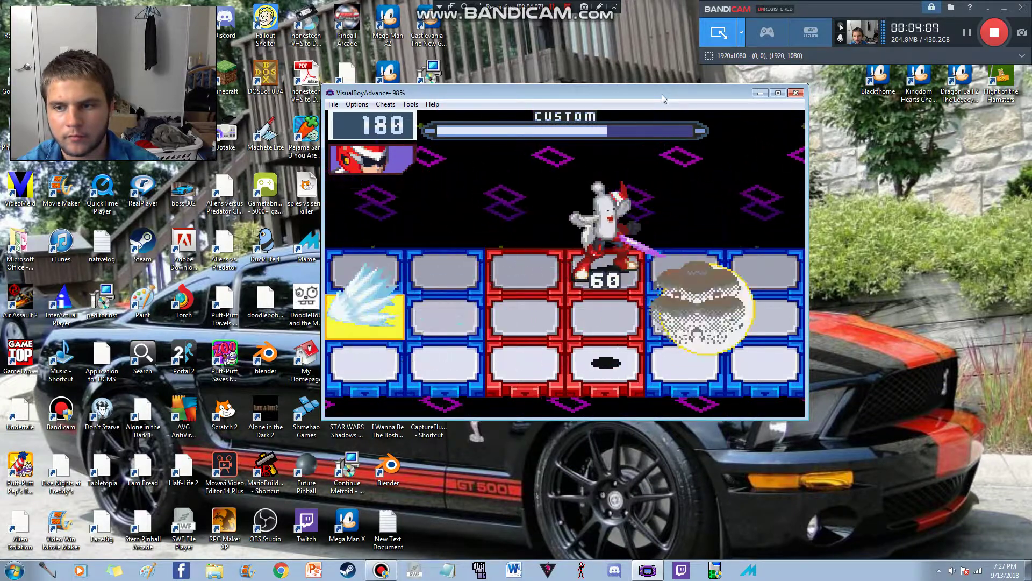
key(z)
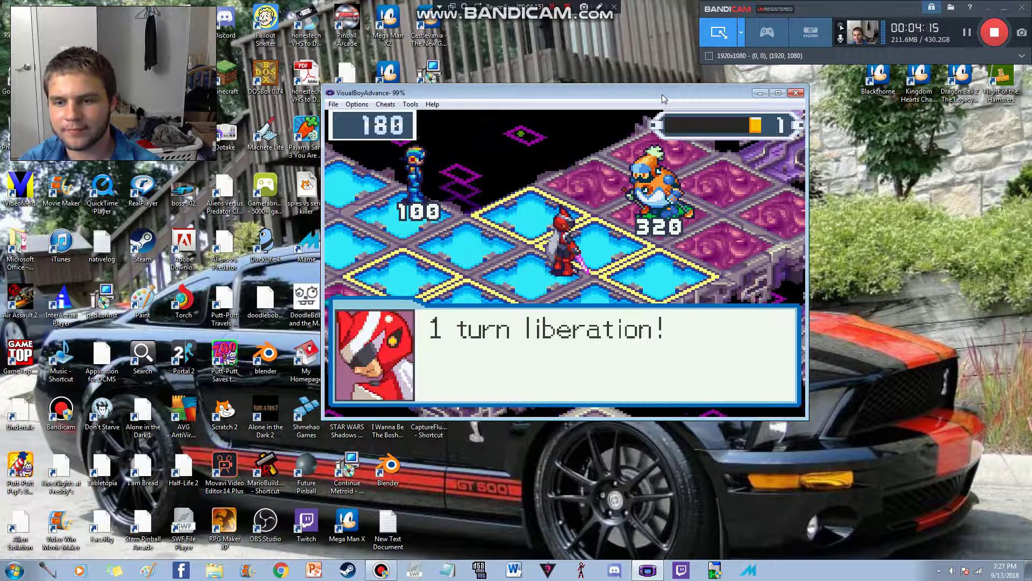
Step: Walk MegaMan to BlizzardMan's panel, choose Liberation, and advance BlizzardMan's dialogue
key(z)
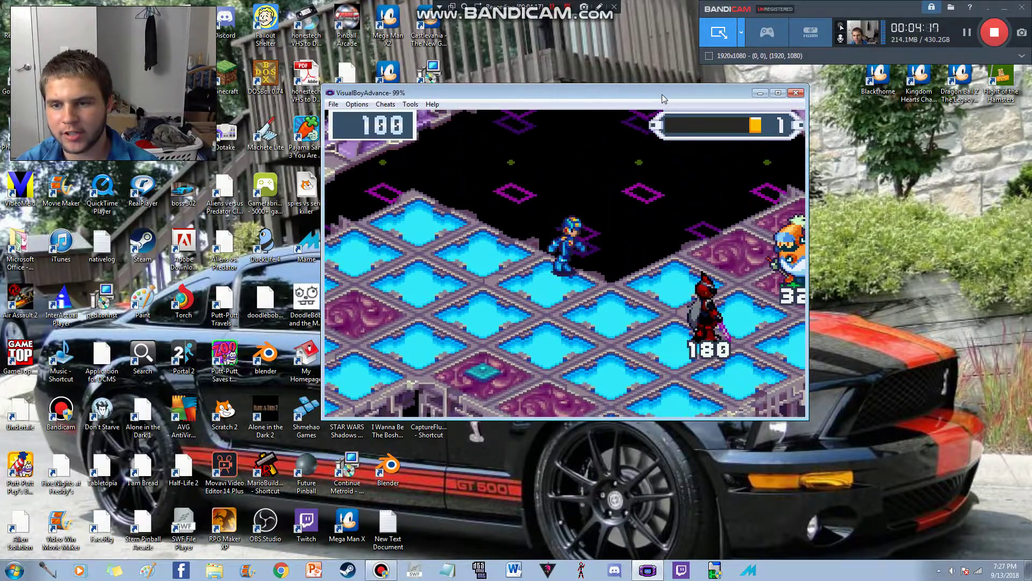
key(Right)
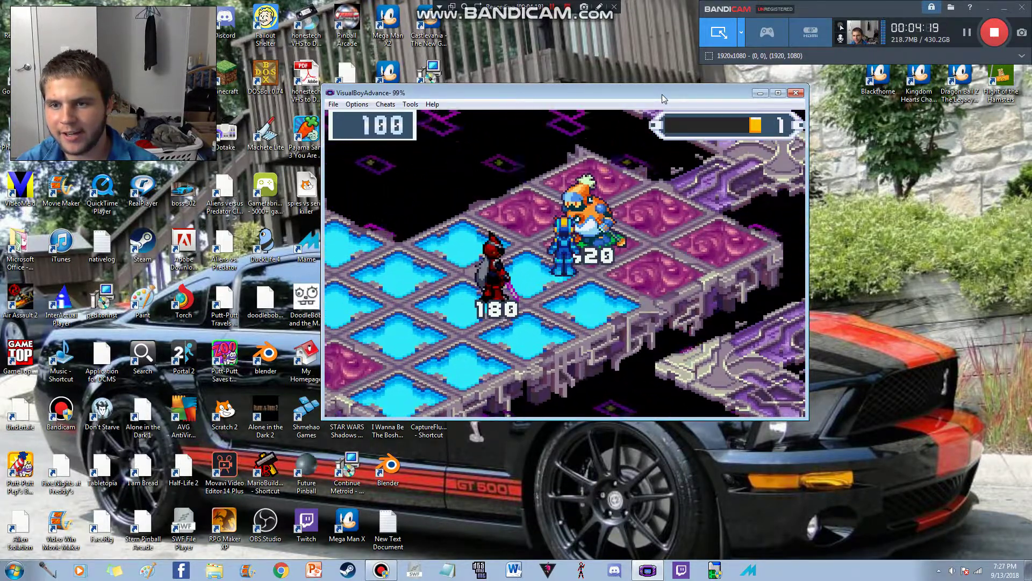
key(z)
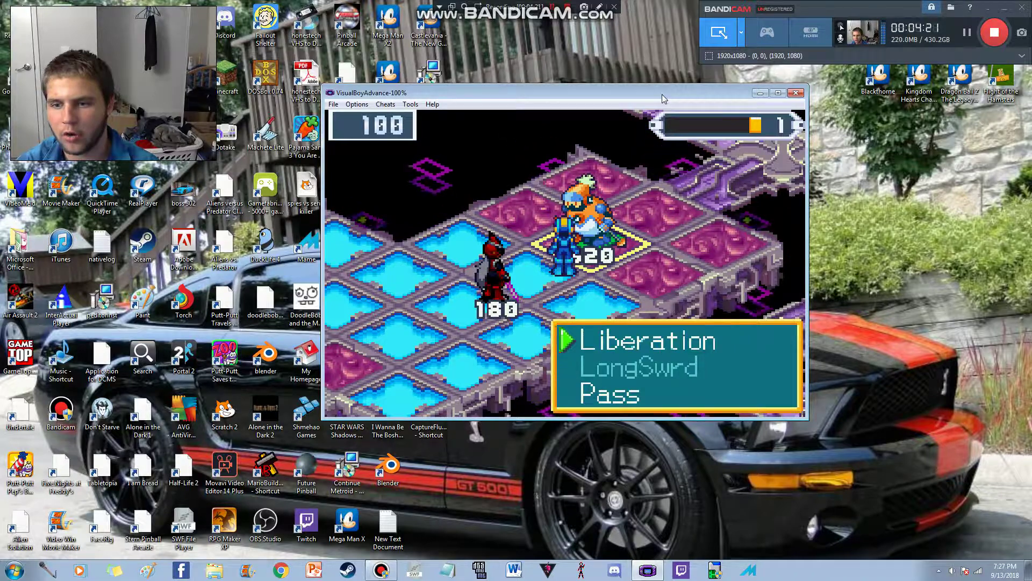
key(z)
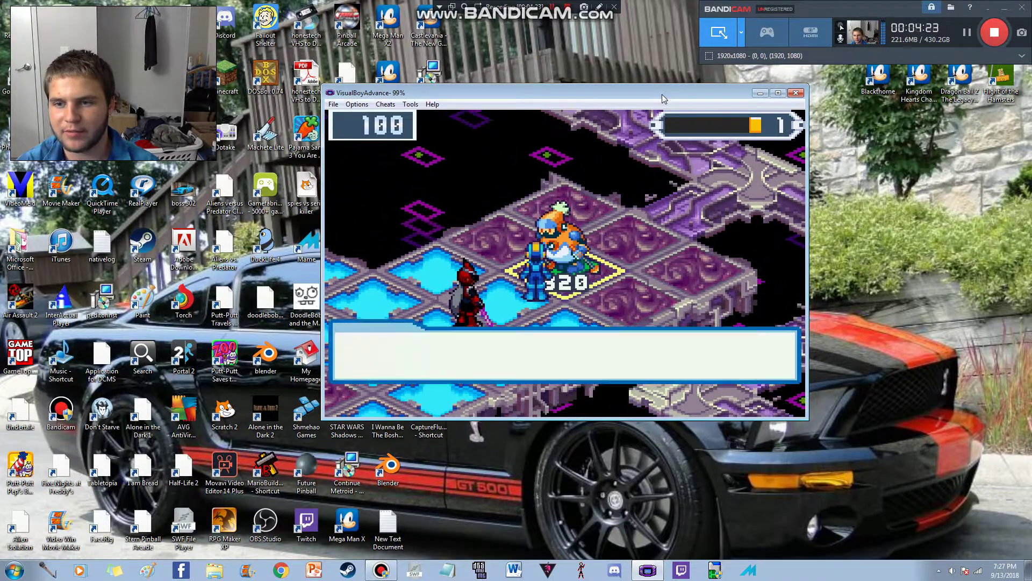
key(z)
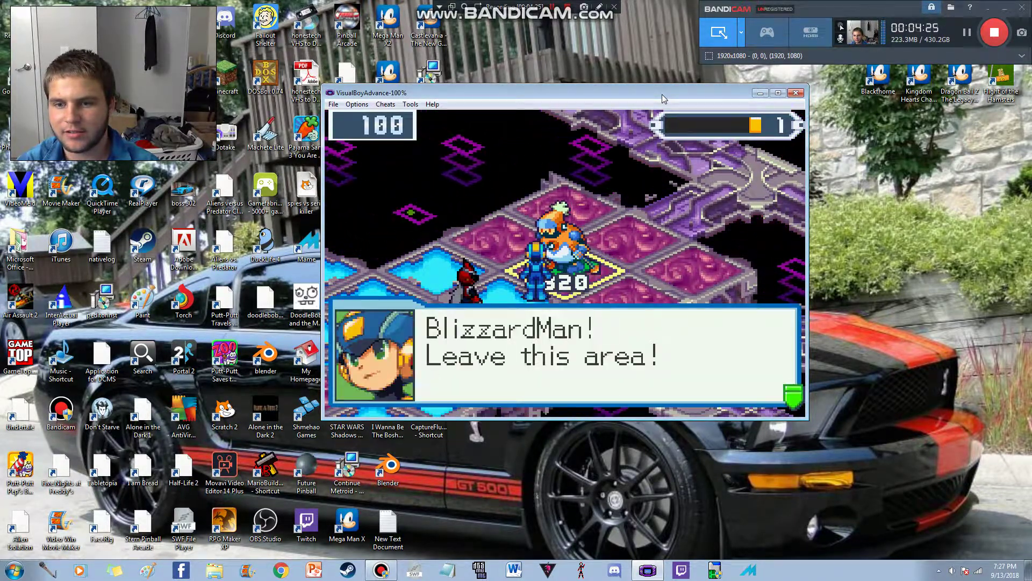
key(z)
key(z)
key(z)
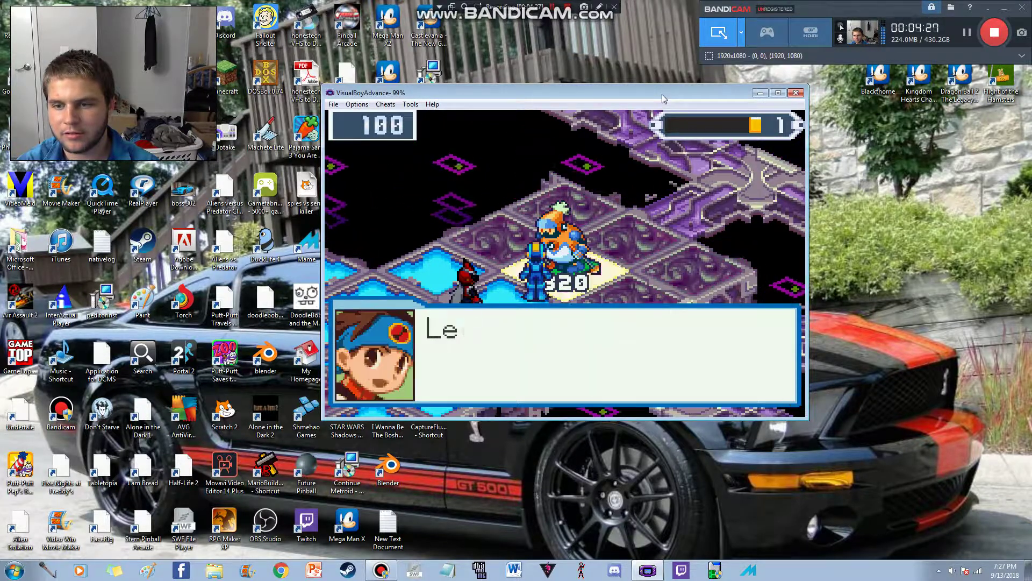
key(z)
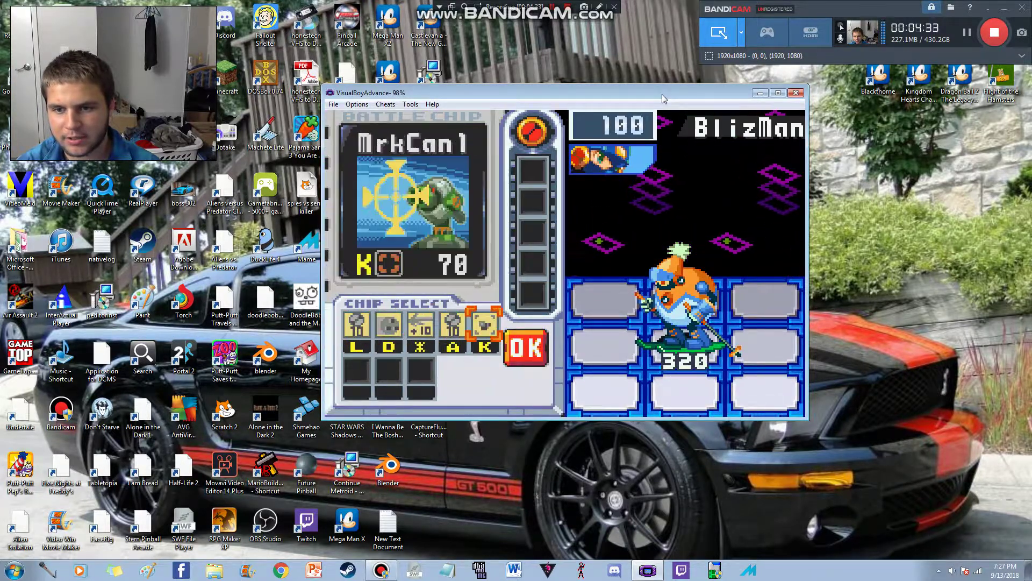
Step: Start the BlizzardMan fight with one chip, then review Recov10 and confirm new chips
key(z)
key(z)
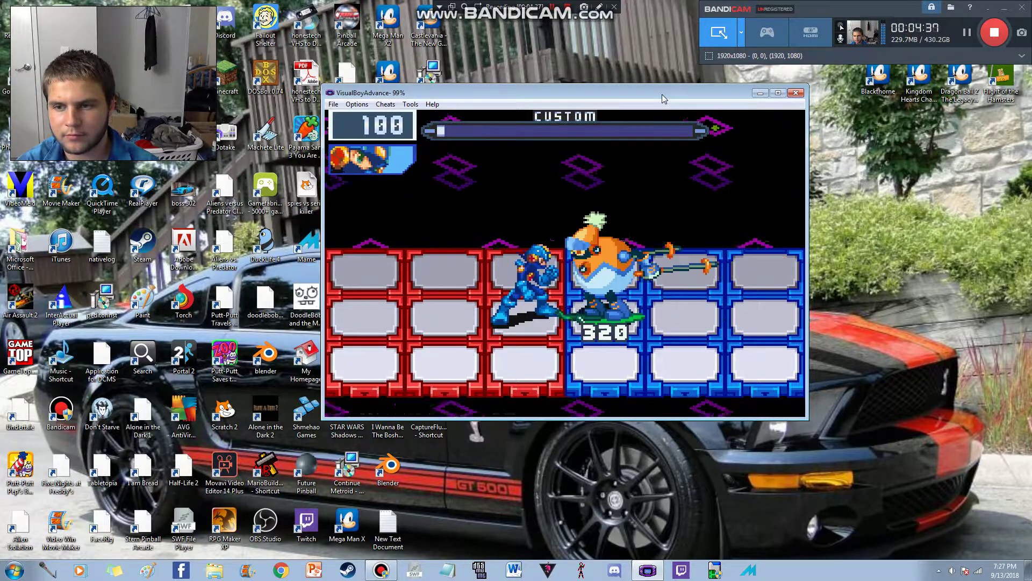
key(z)
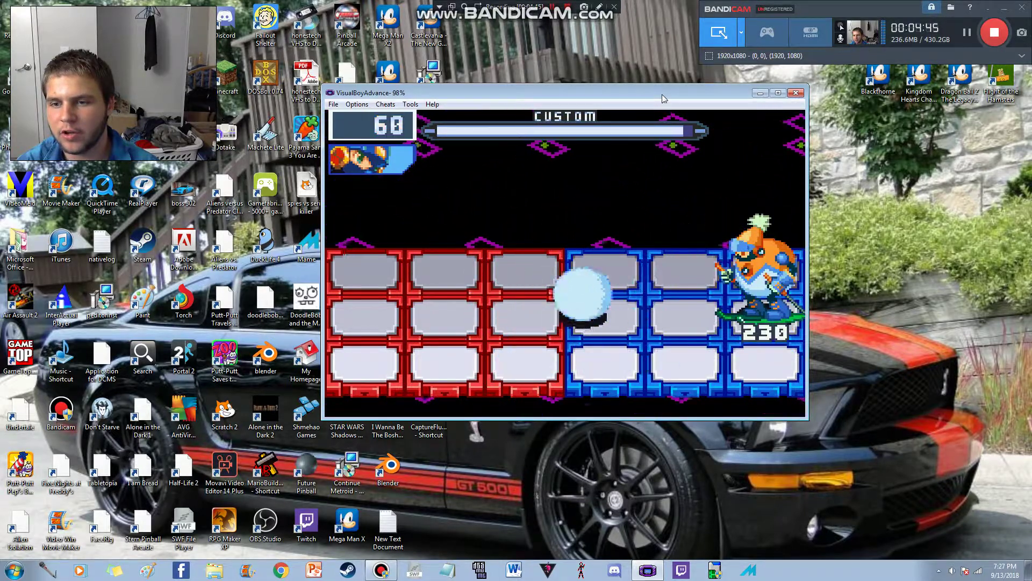
key(z)
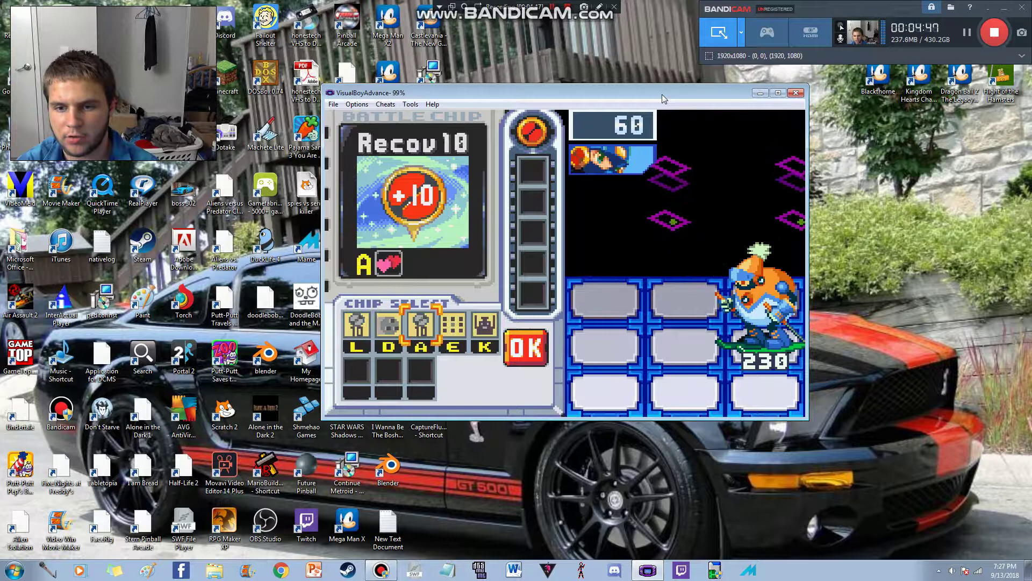
key(Right)
key(Left)
key(Left)
key(Right)
key(Right)
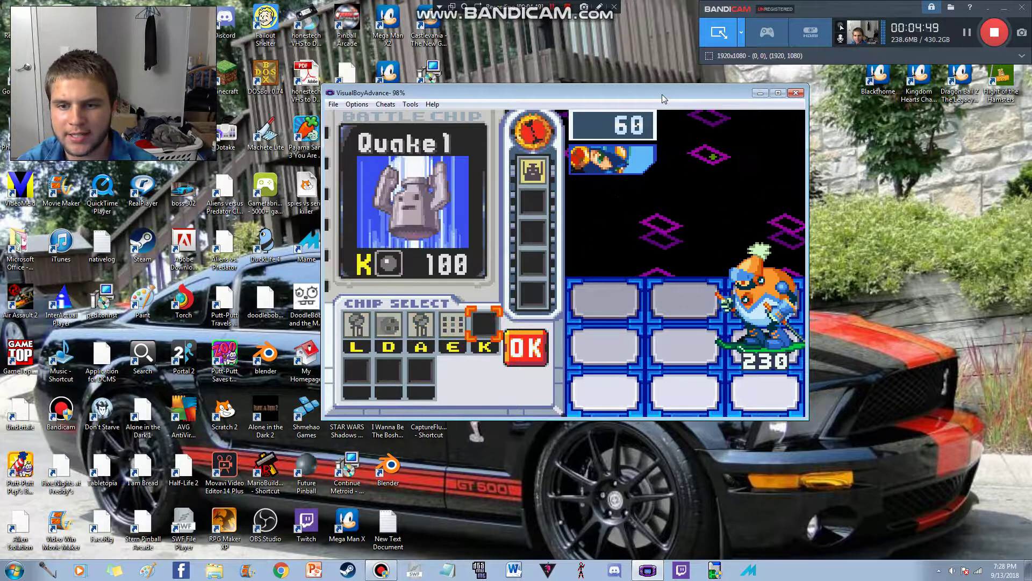
key(Return)
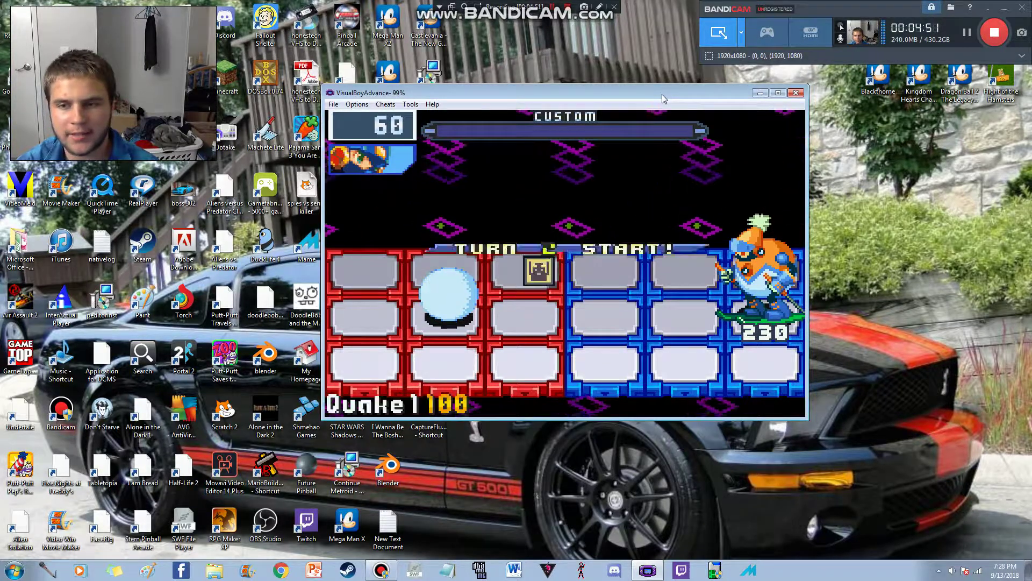
Step: Drop Quake1 on BlizzardMan, then dodge while firing charged buster shots
key(Right)
key(z)
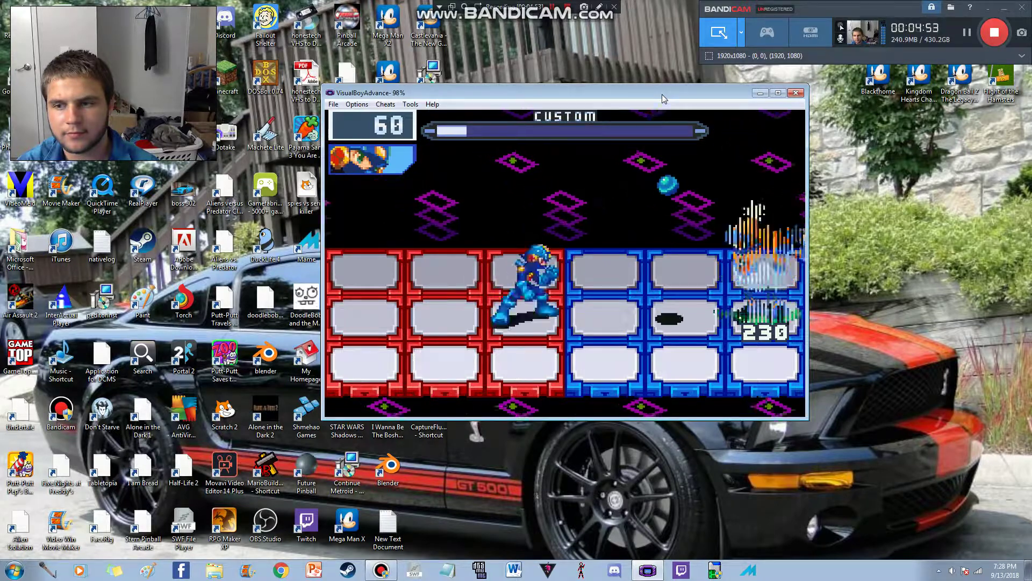
key(Up)
key(x)
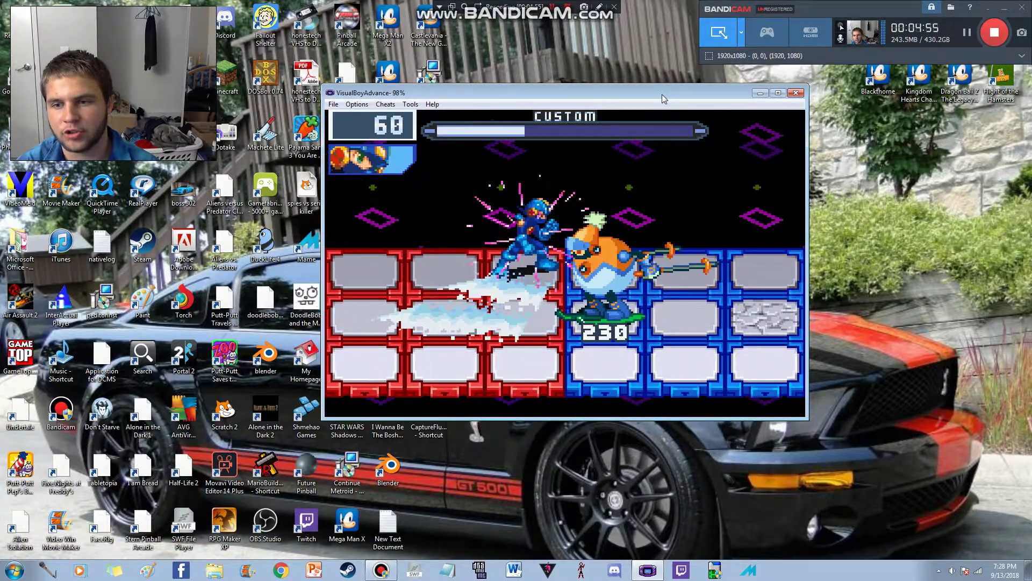
key(x)
key(Down)
key(Left)
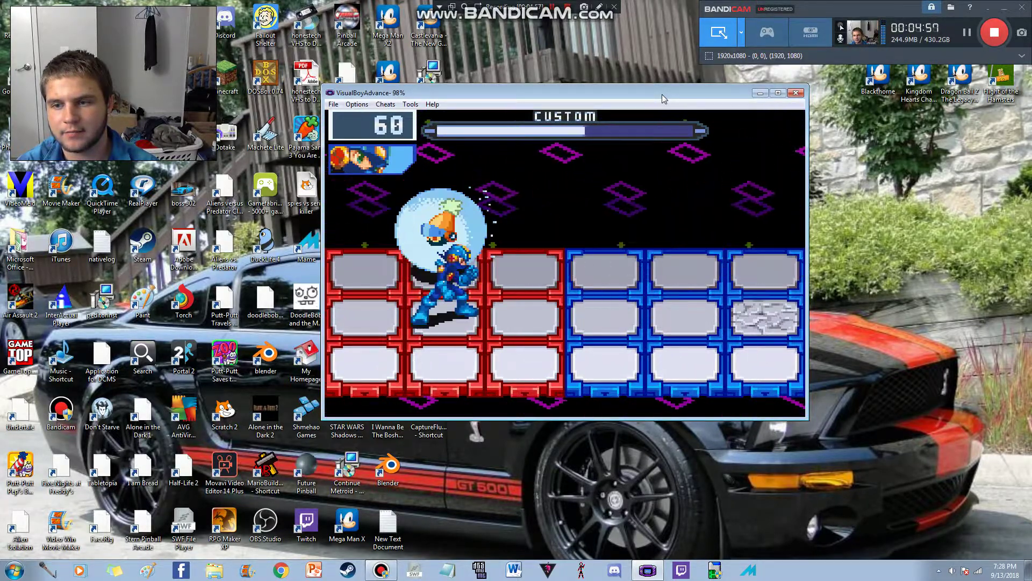
key(Right)
key(Up)
key(x)
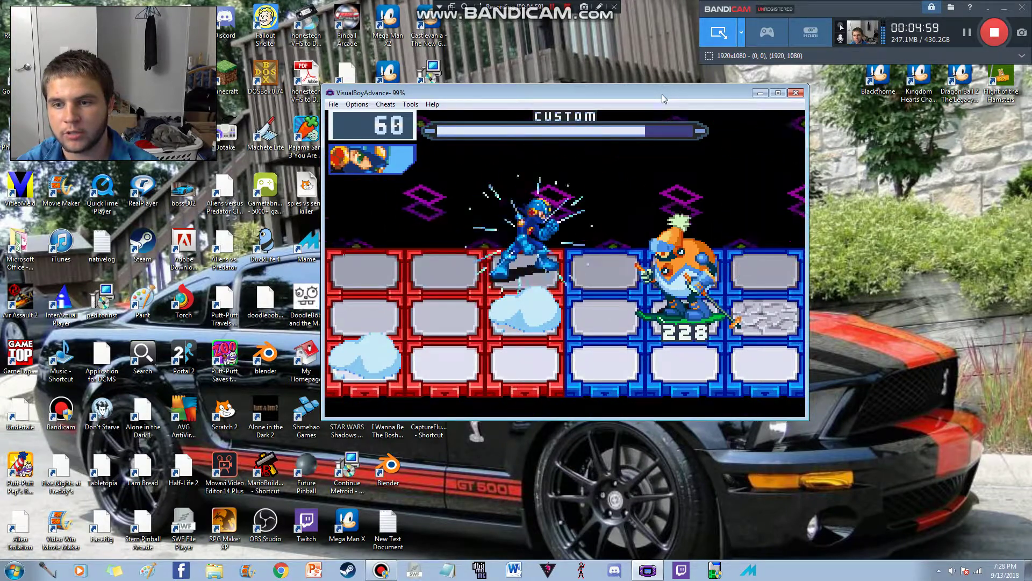
key(Left)
Step: Choose chips, including a look at Cannon, for the final turn
key(a)
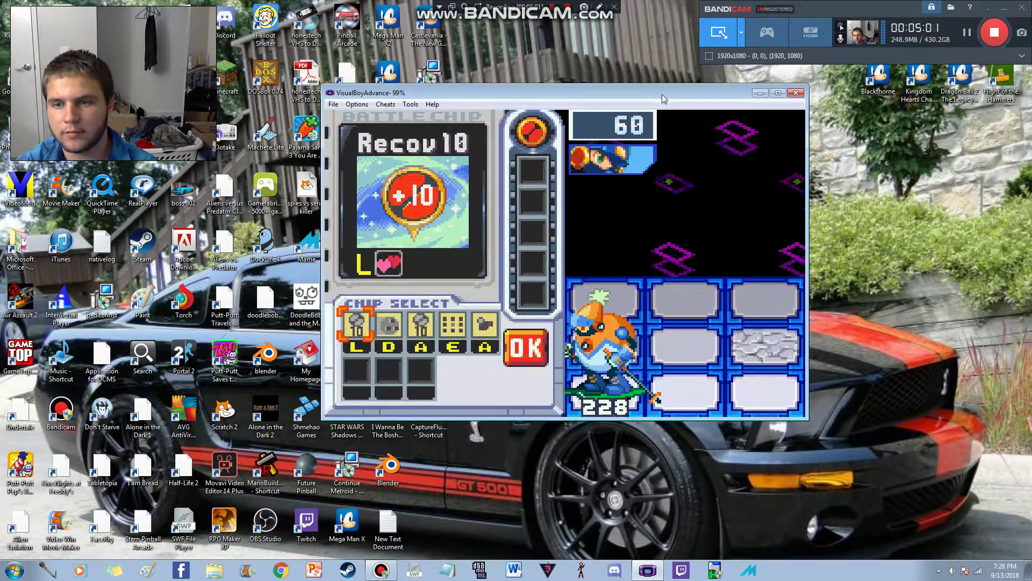
key(Right)
key(Right)
key(z)
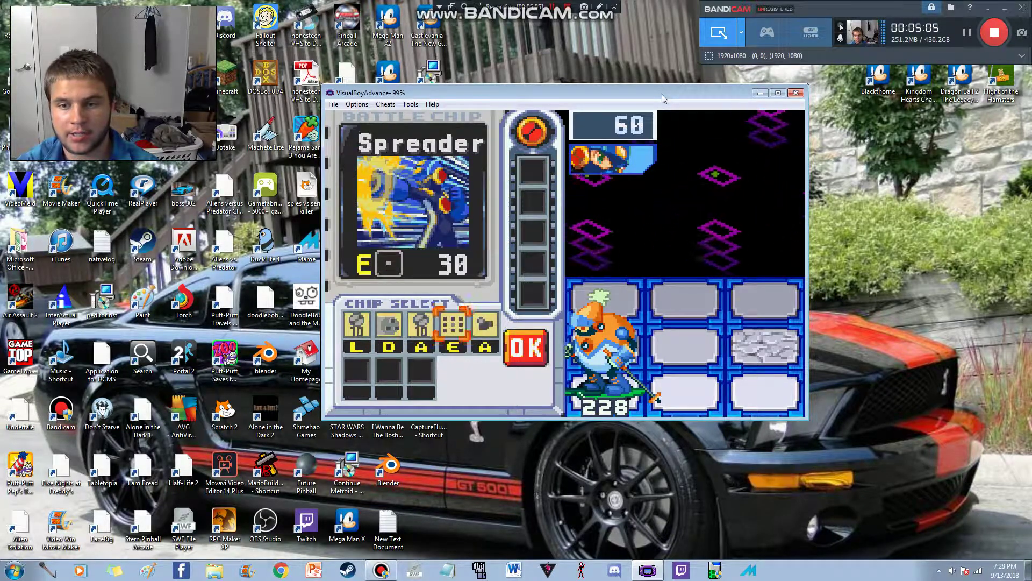
key(Right)
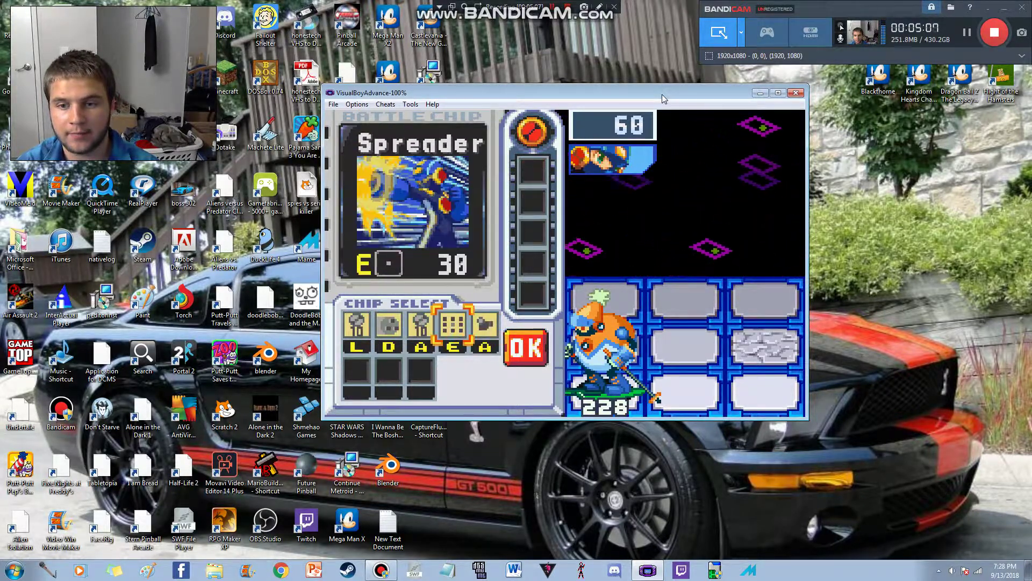
key(Left)
key(Left)
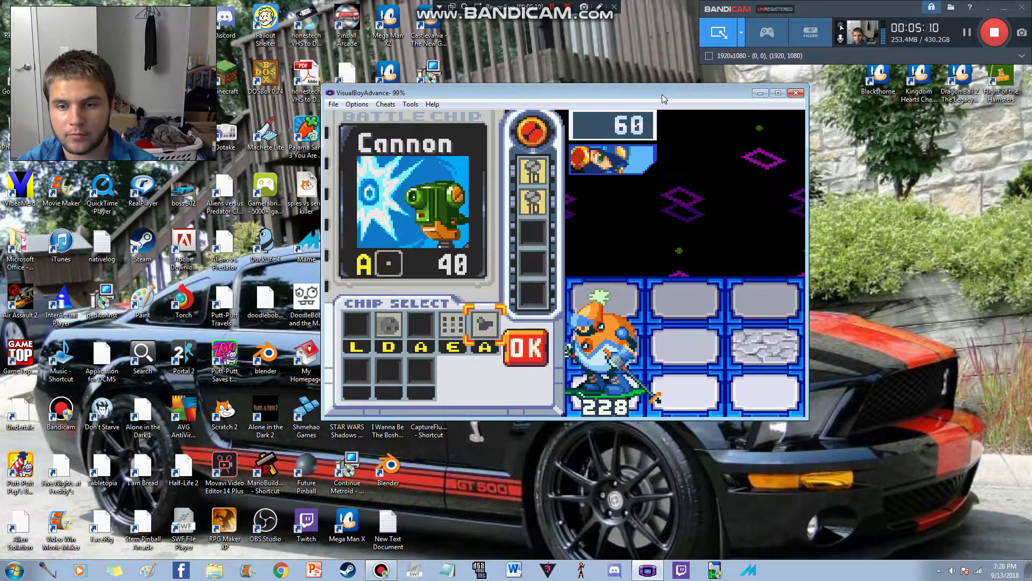
key(Return)
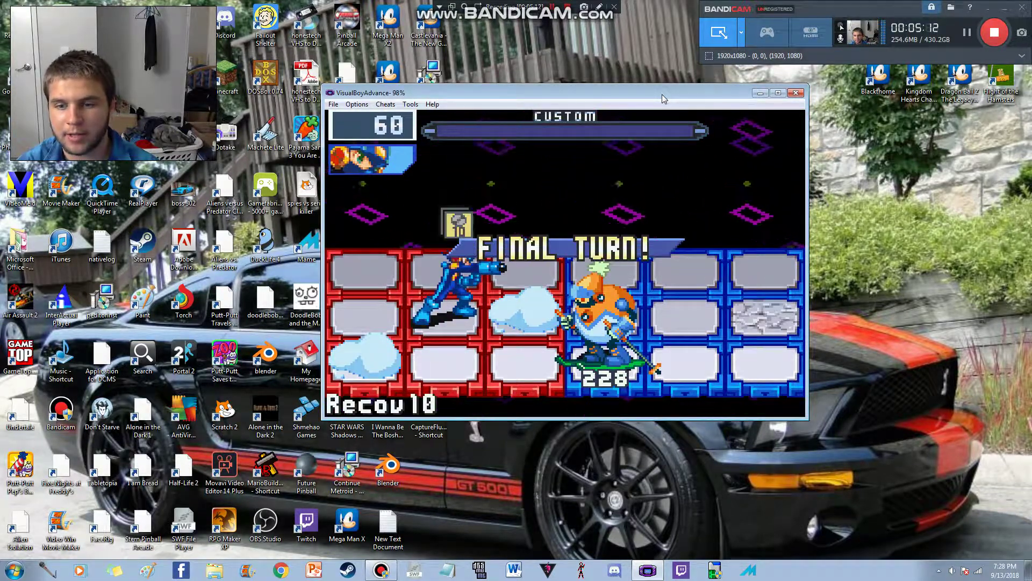
Step: Use the queued chip and shoot BlizzardMan until time runs out
key(Right)
key(Right)
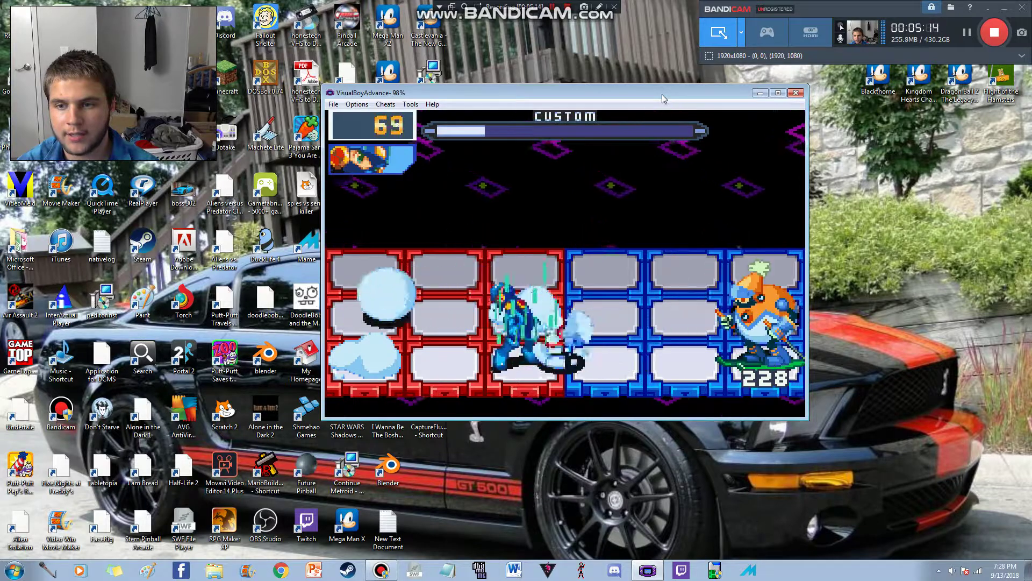
key(Left)
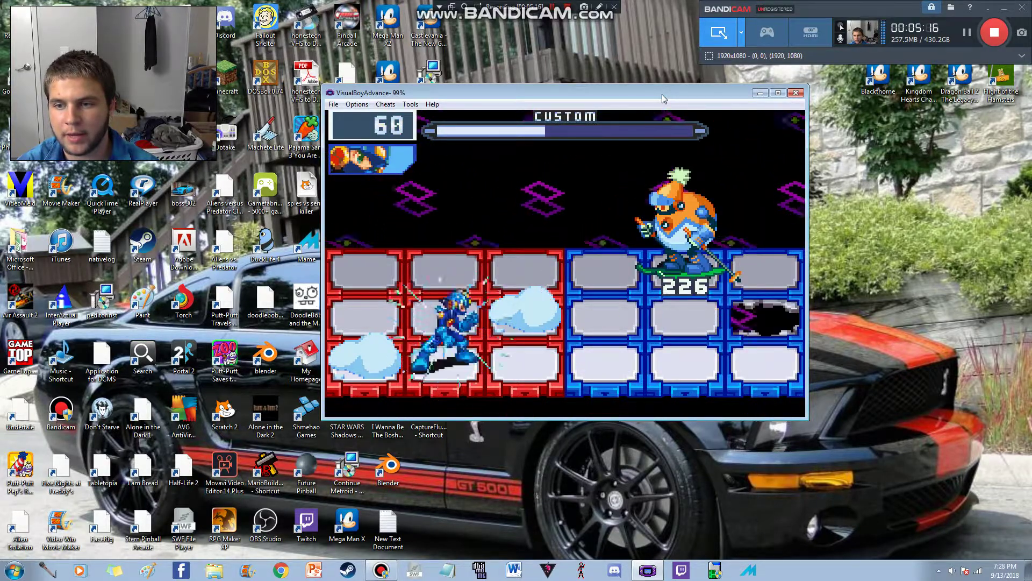
key(x)
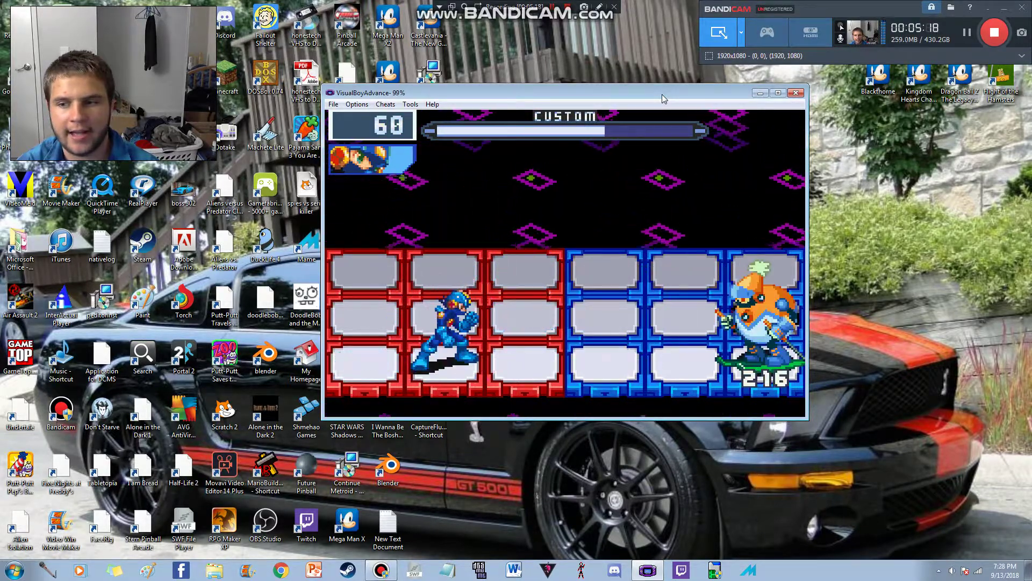
key(Up)
key(x)
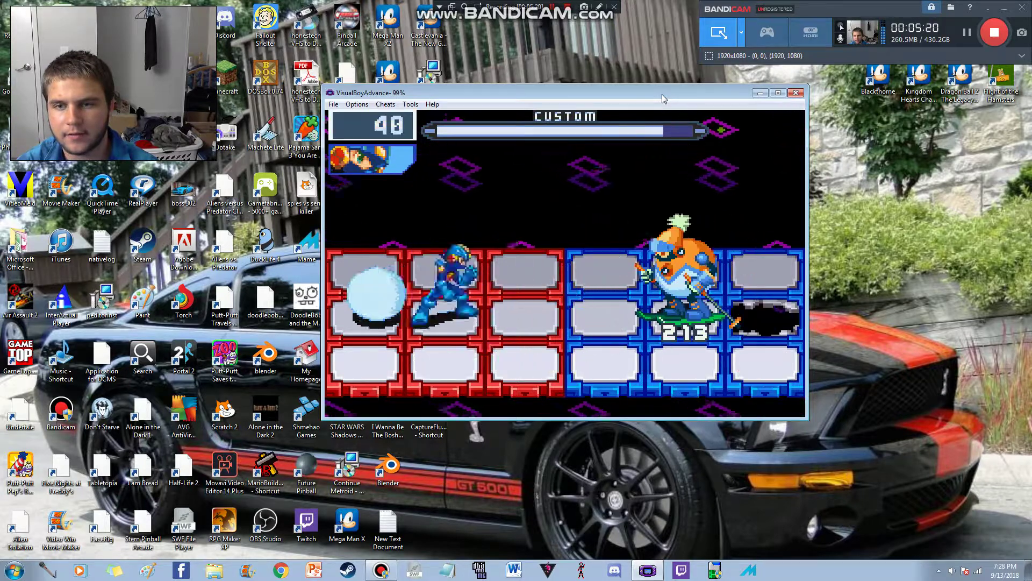
key(x)
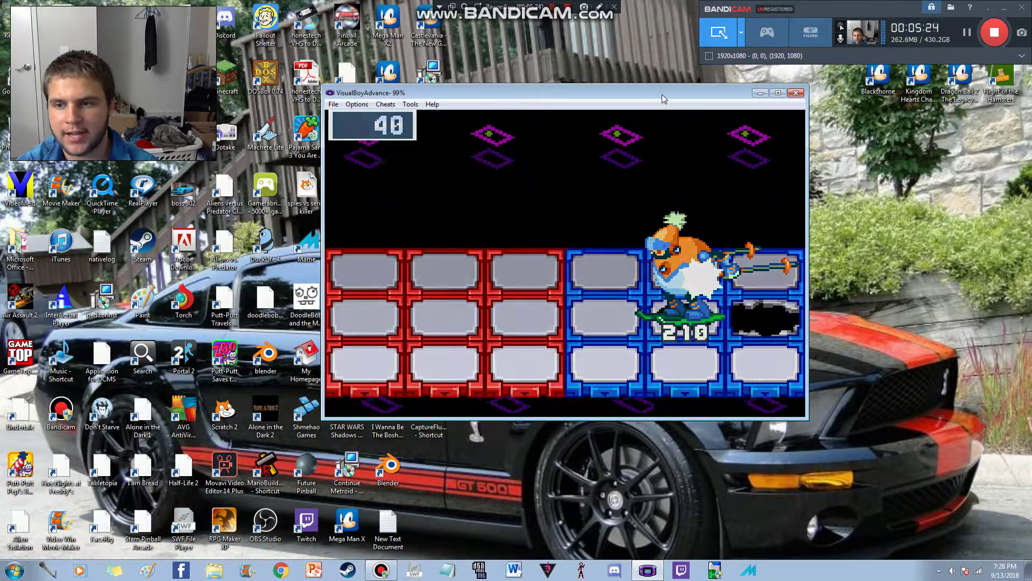
Step: Clear the end-of-battle, snowball, enemy-phase and paralysis messages
key(x)
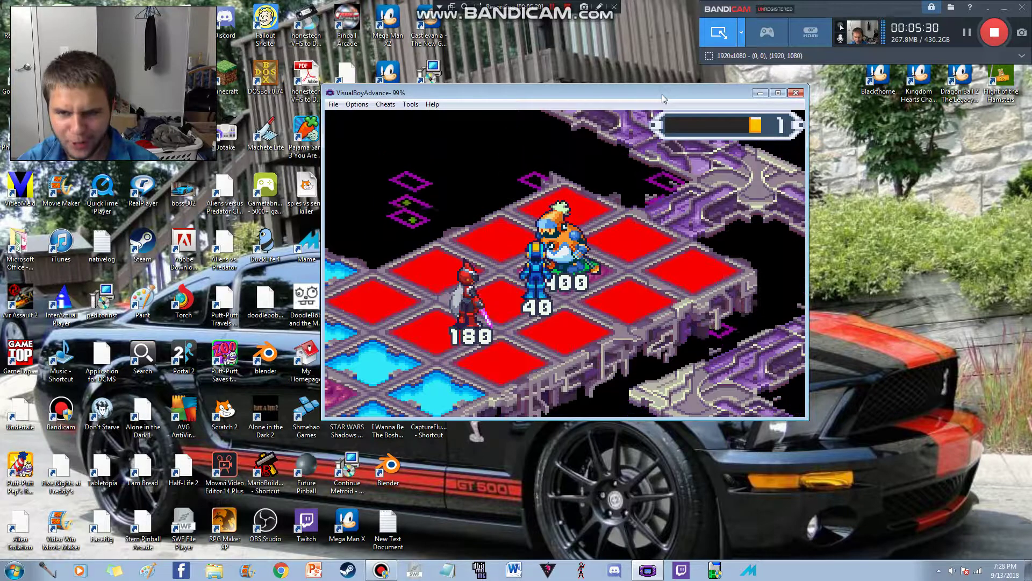
key(z)
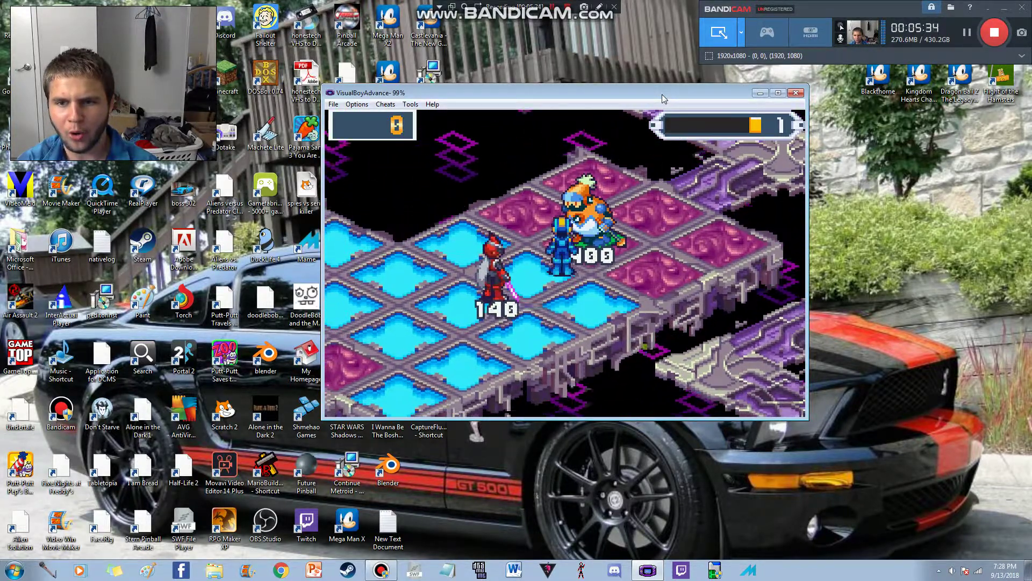
key(z)
key(z)
key(z)
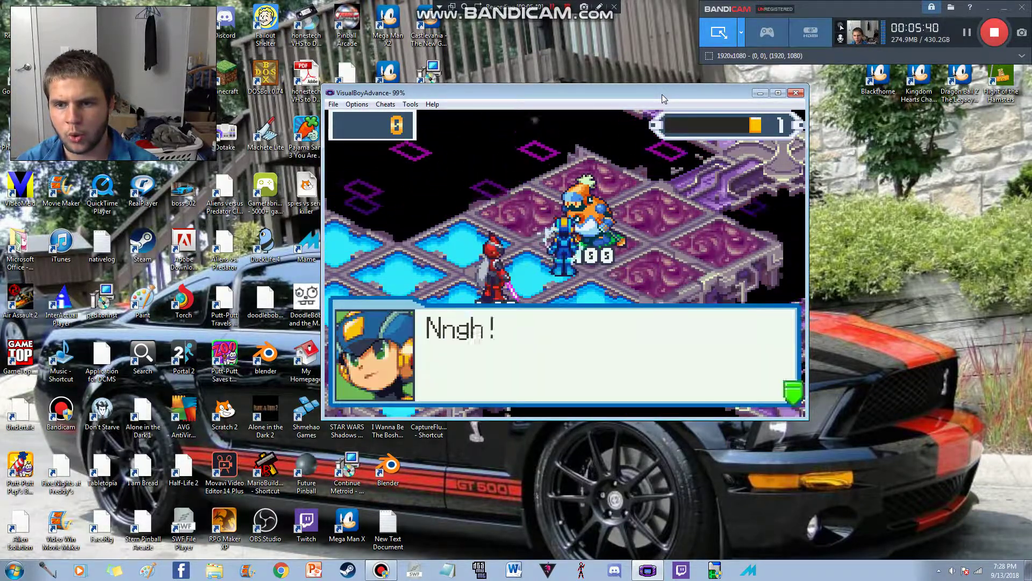
key(z)
key(z)
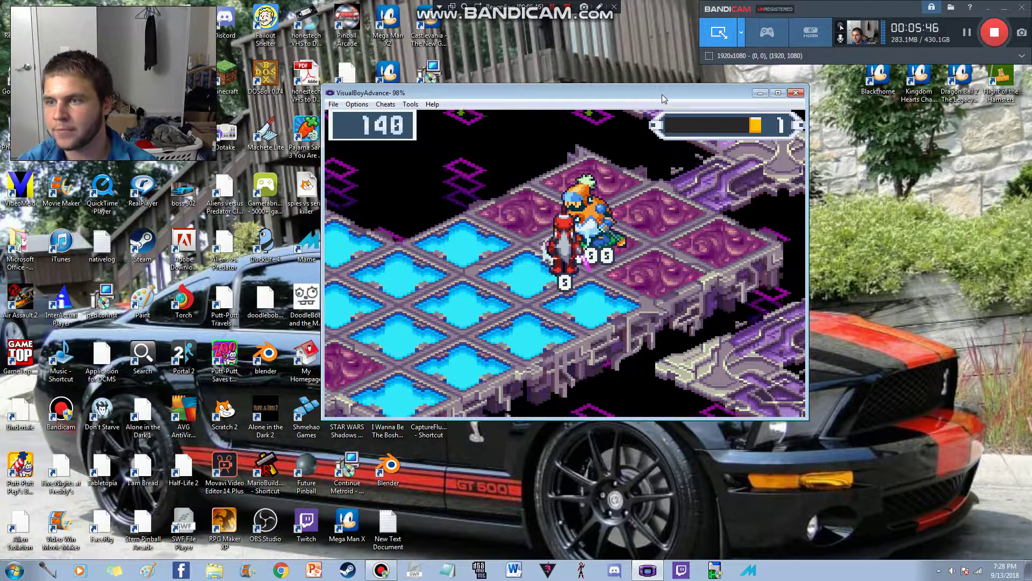
Step: Have ProtoMan liberate BlizzardMan's panel, saving first, to start the battle
key(z)
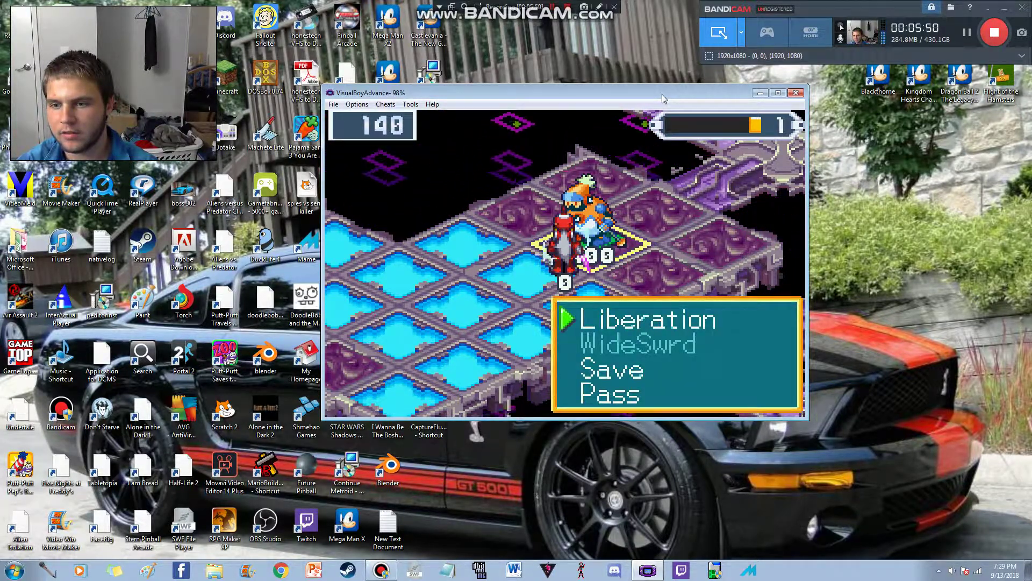
key(Down)
key(Down)
key(z)
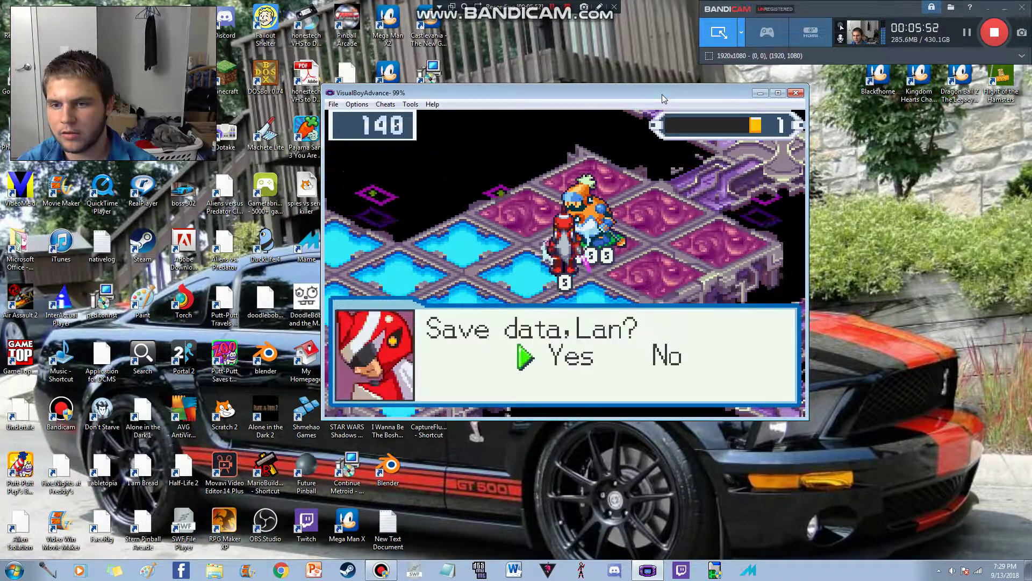
key(z)
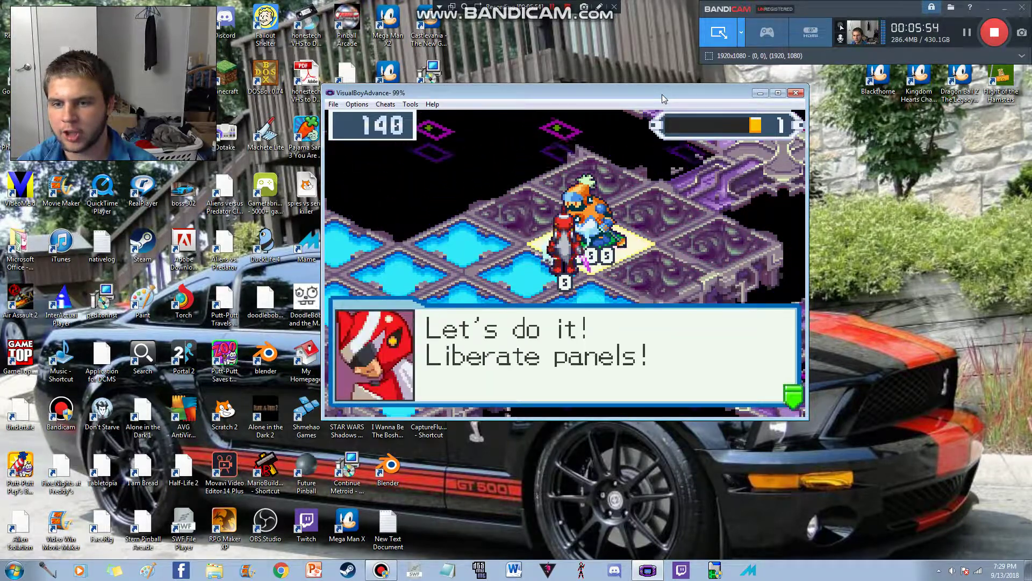
key(z)
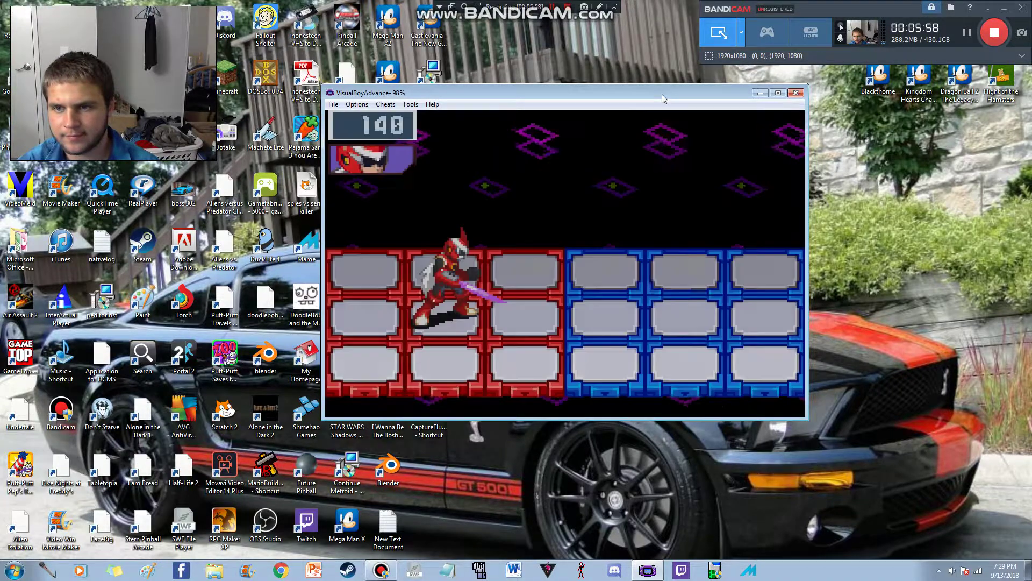
Step: Add the AirShot chip to the hand and start the first round
key(Right)
key(Left)
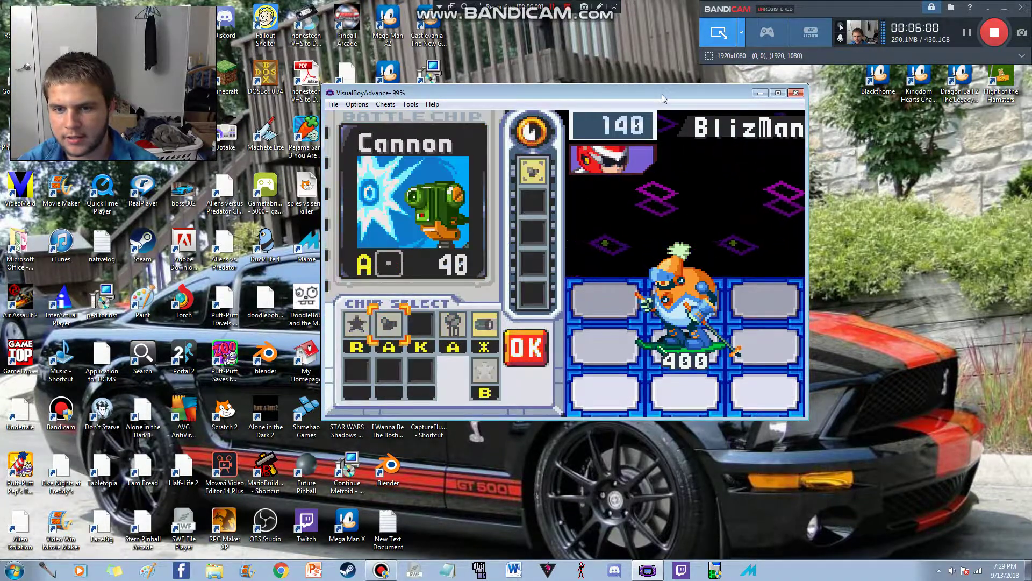
key(Right)
key(Right)
key(Return)
key(z)
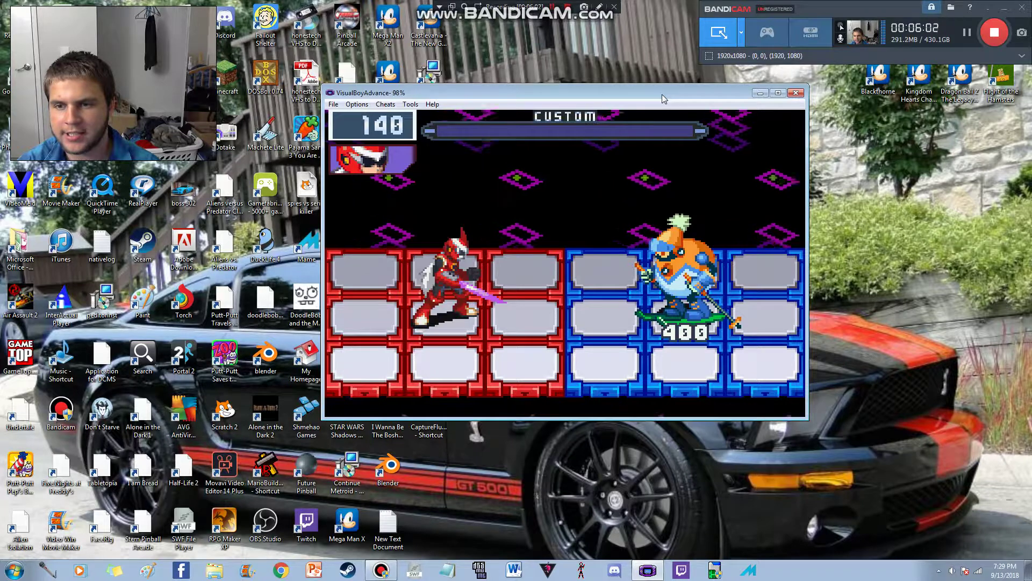
key(Right)
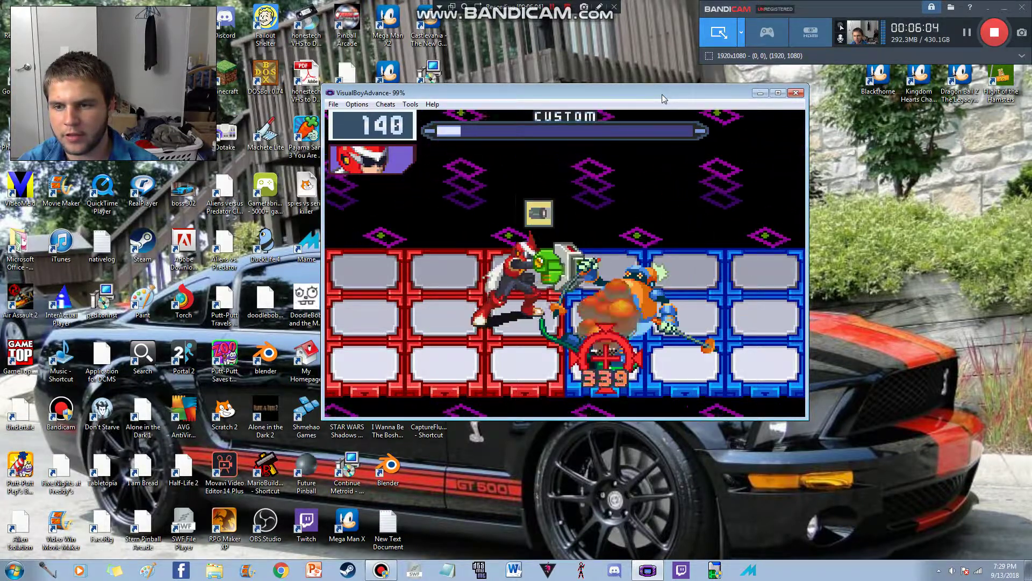
Step: Hit BlizzardMan with AirShot, dodge his snowball, then slash with the sword
key(z)
key(Left)
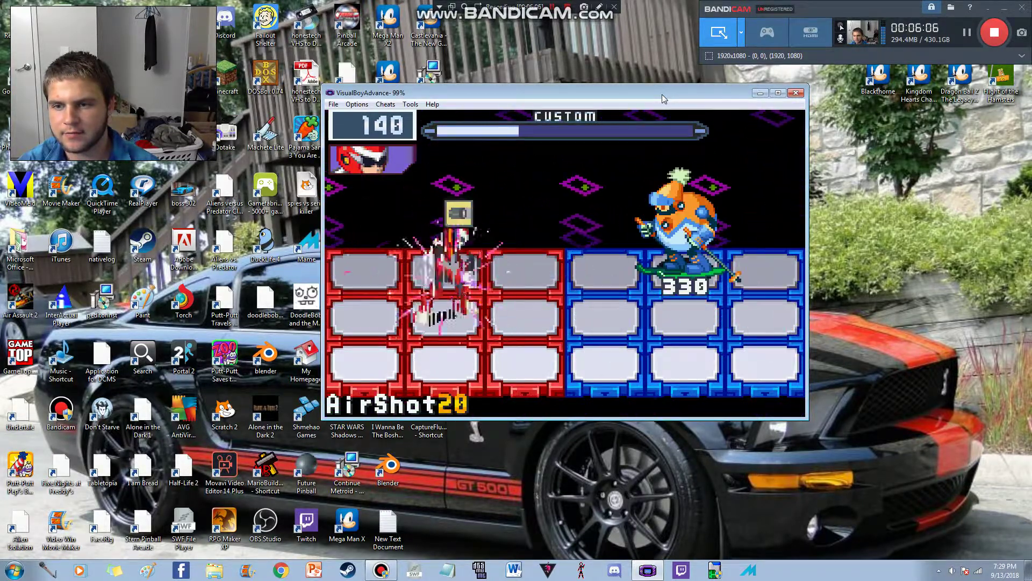
key(z)
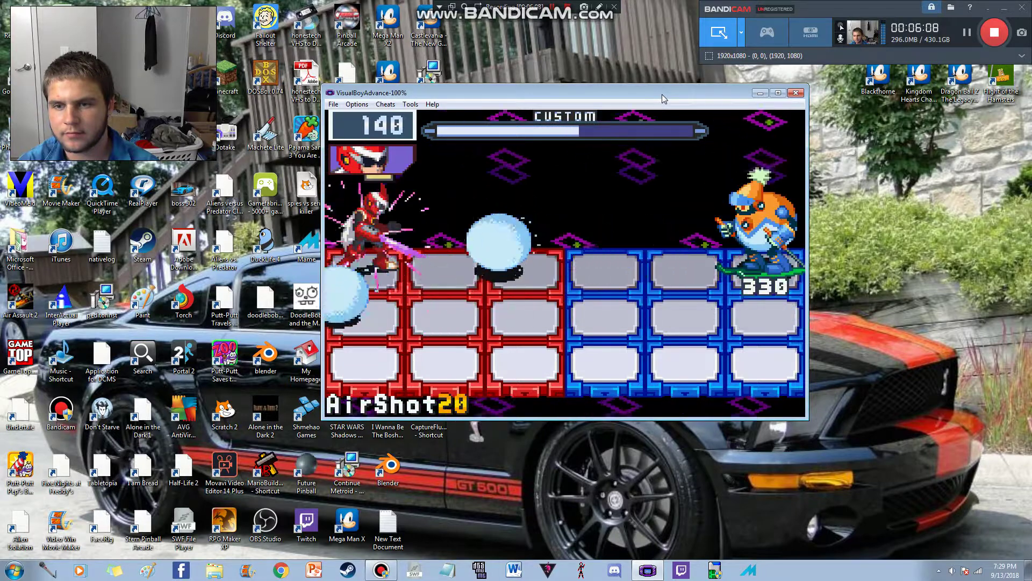
key(Right)
key(Right)
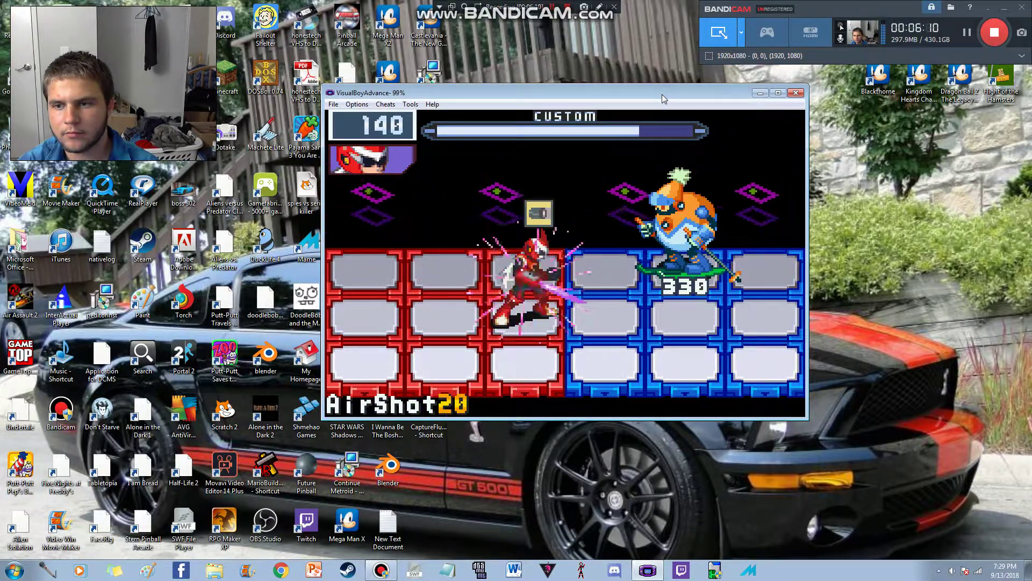
key(z)
Step: Add the Roll chip to the hand and begin the next round
key(a)
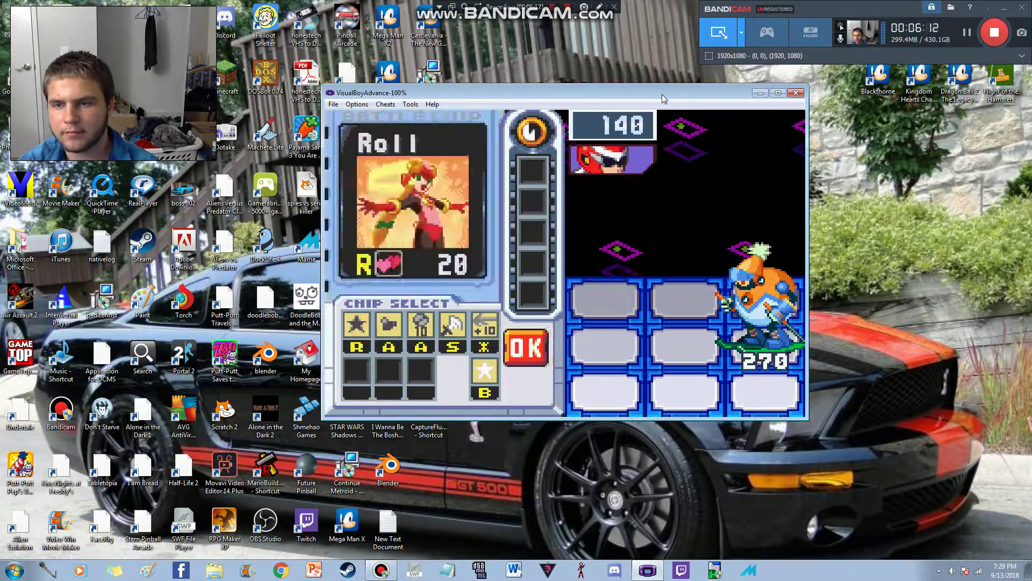
key(Right)
key(Left)
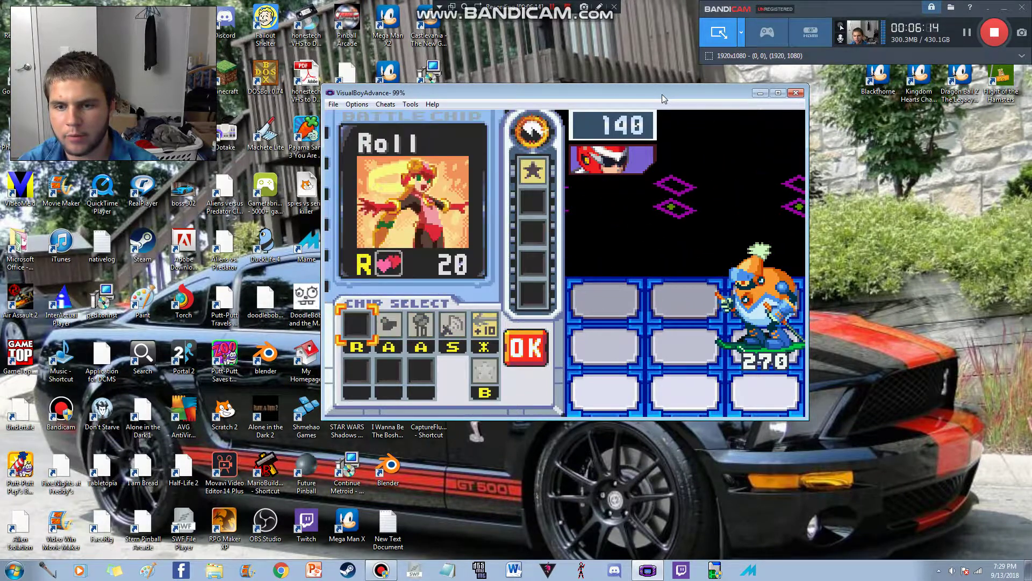
key(z)
key(z)
key(Return)
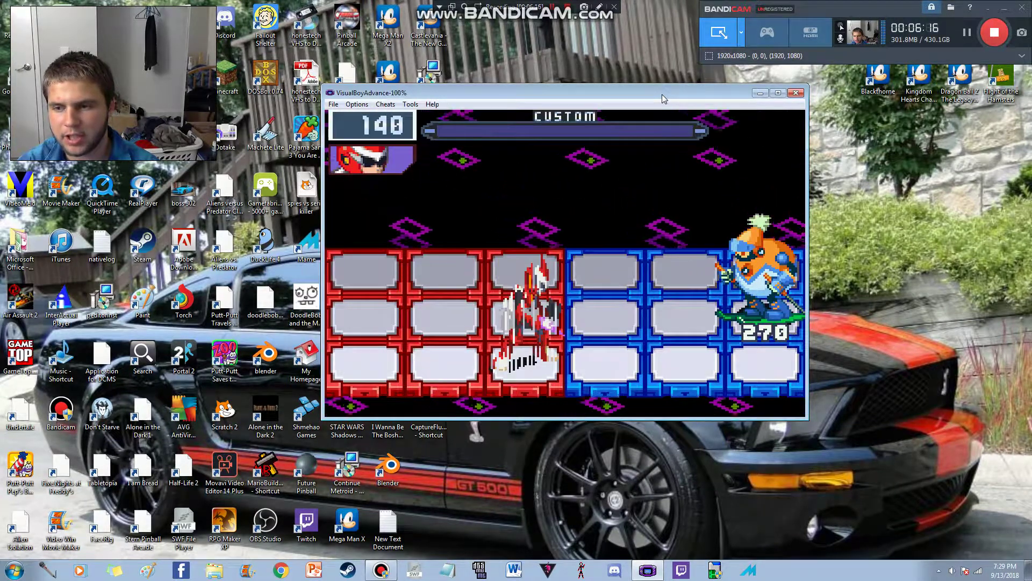
Step: Dodge the snowballs, then move forward and hit BlizzardMan with Roll
key(Left)
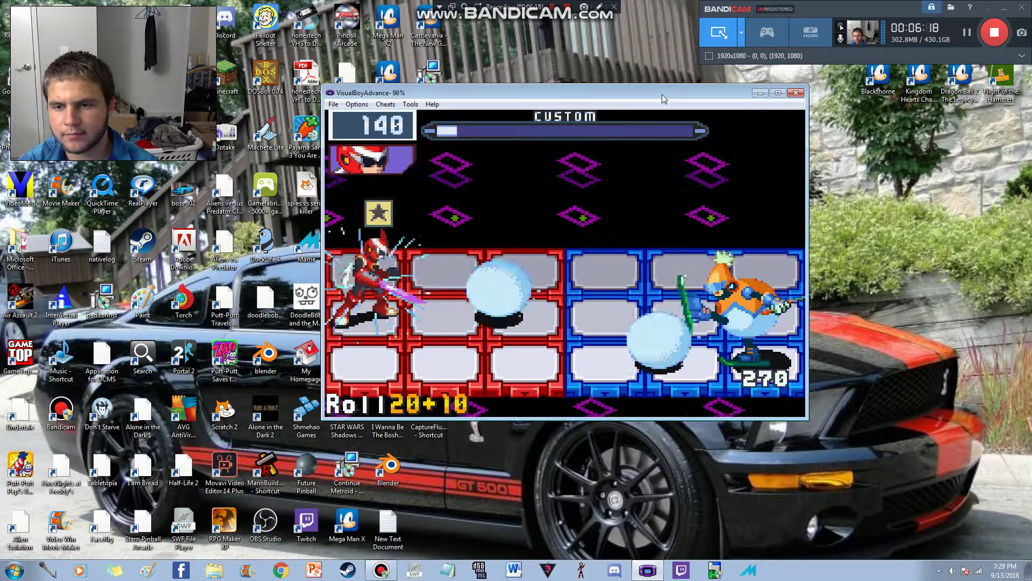
key(Up)
key(Right)
key(Right)
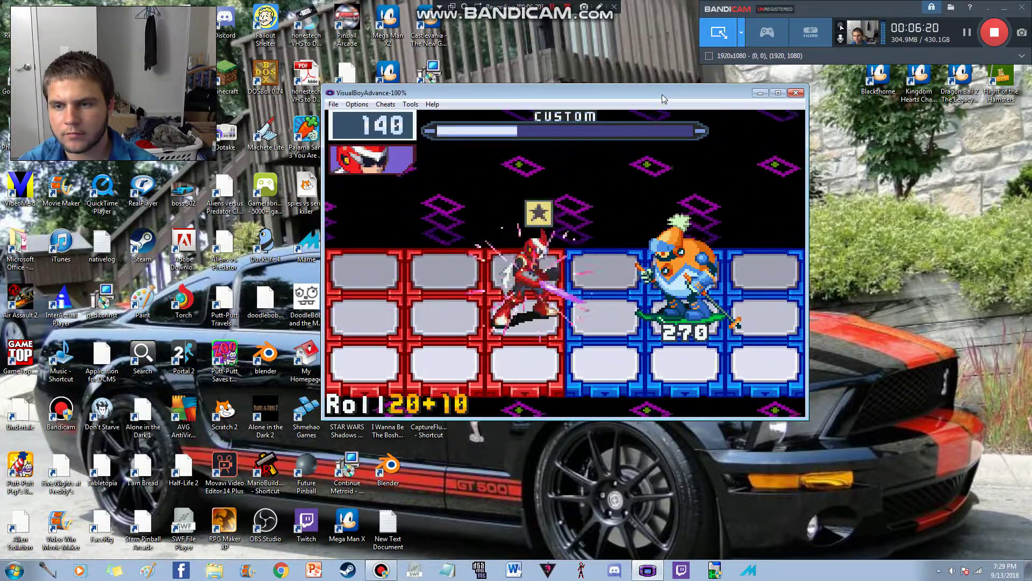
key(x)
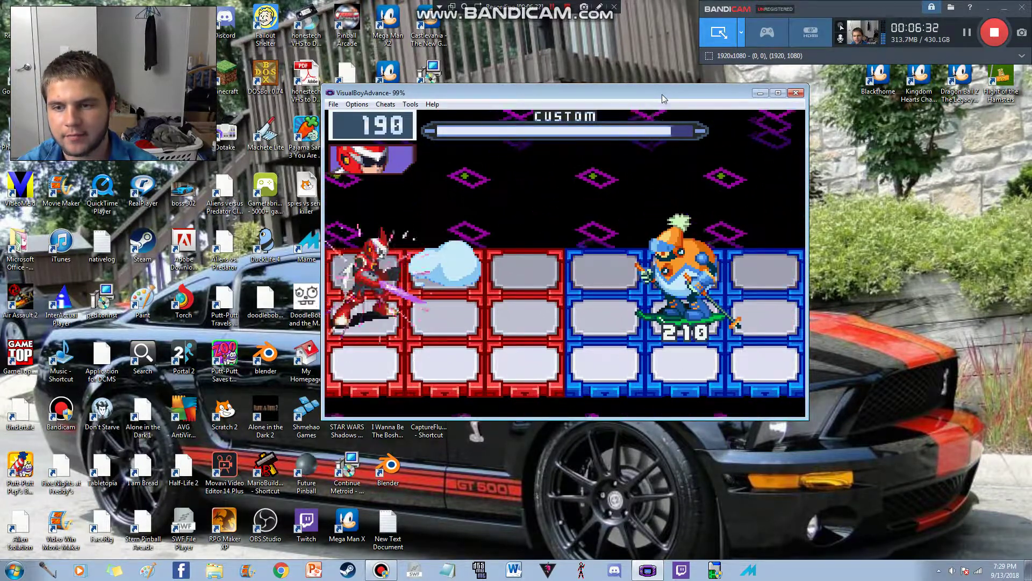
Step: Add the MrkCan1 cannon chip to the hand for the final turn
key(a)
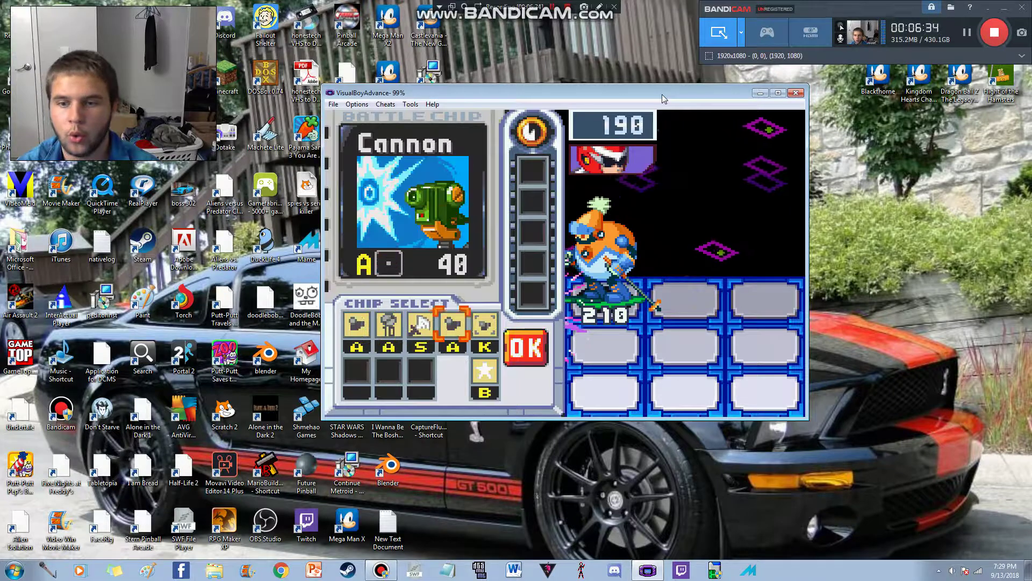
key(Right)
key(z)
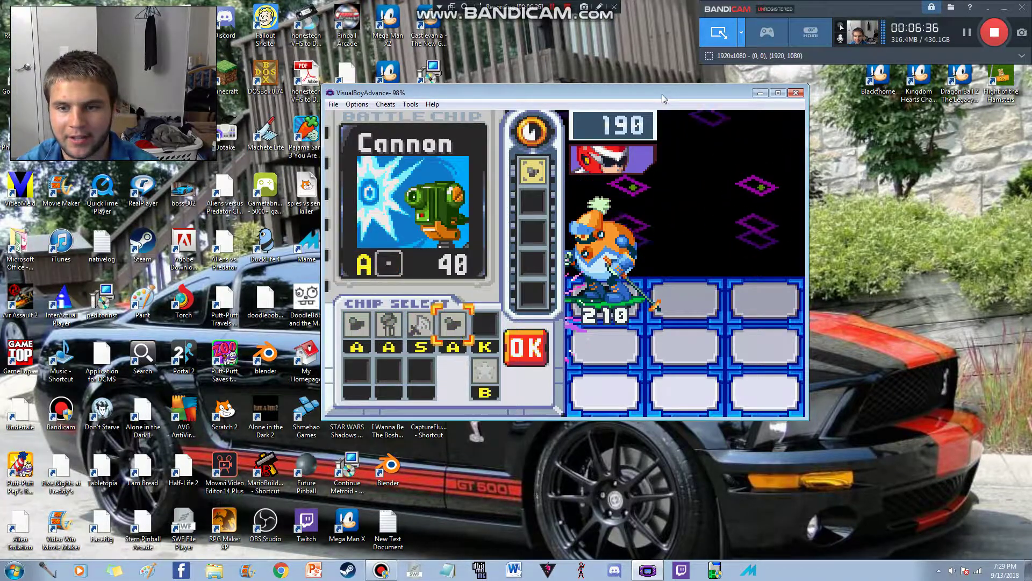
key(z)
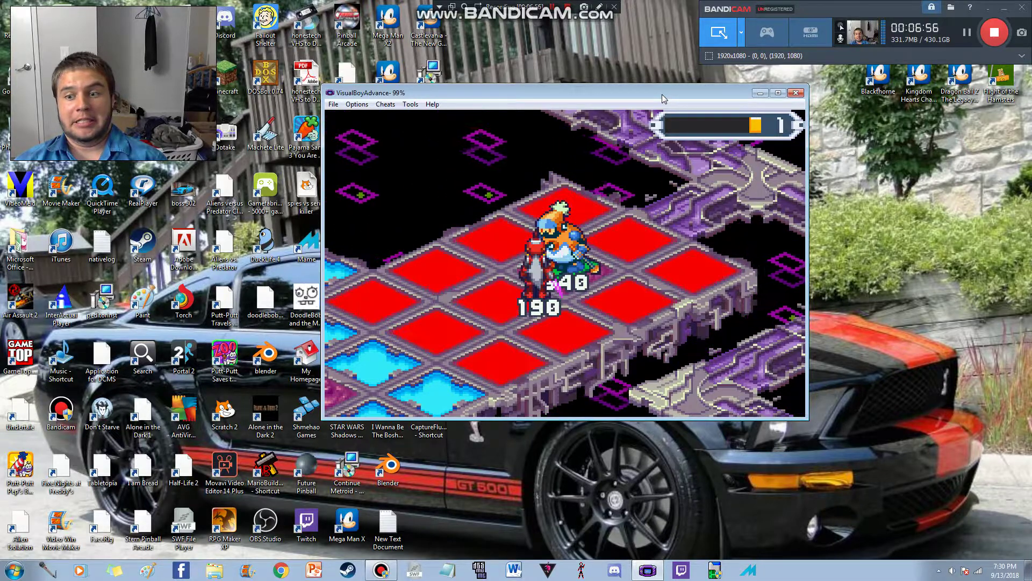
Step: Clear the post-battle and recovery messages, then walk MegaMan left and up
key(z)
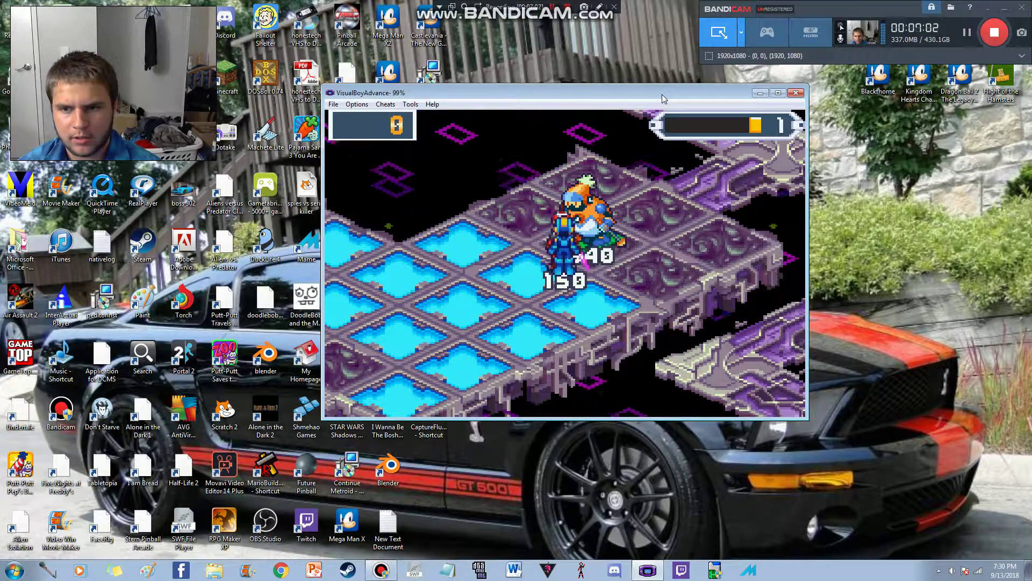
key(z)
key(z)
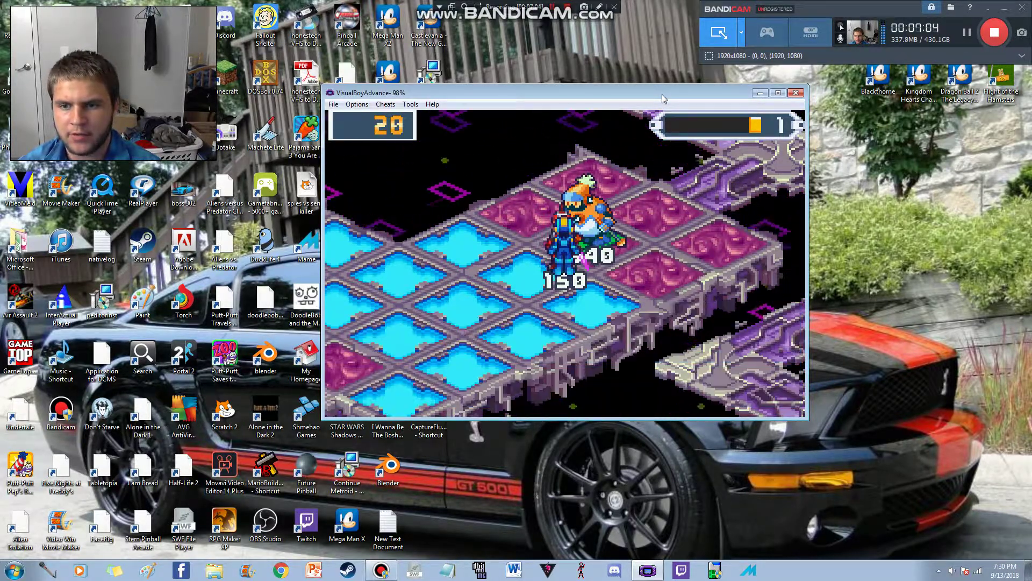
key(Left)
key(Left)
key(Left)
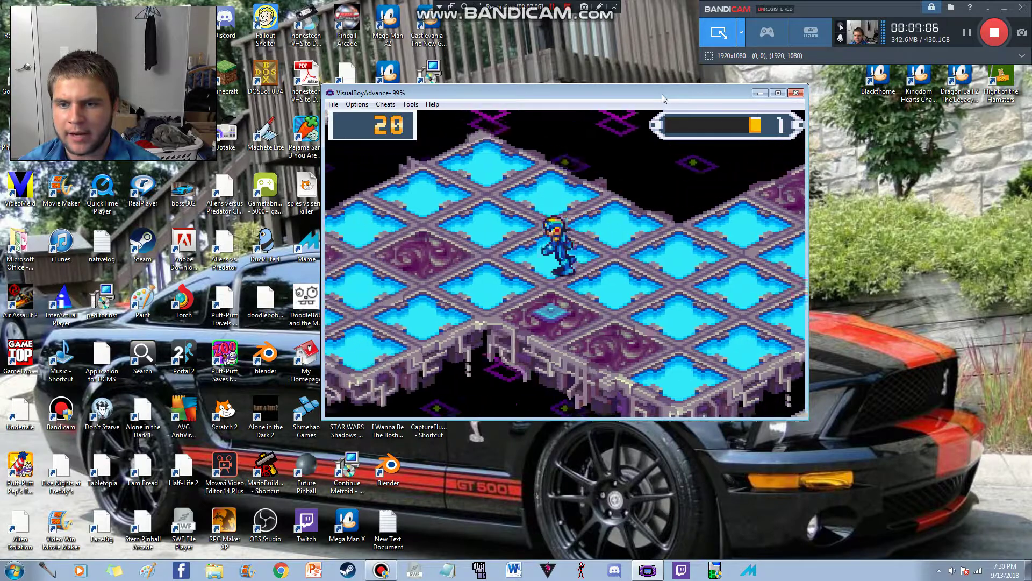
key(z)
key(x)
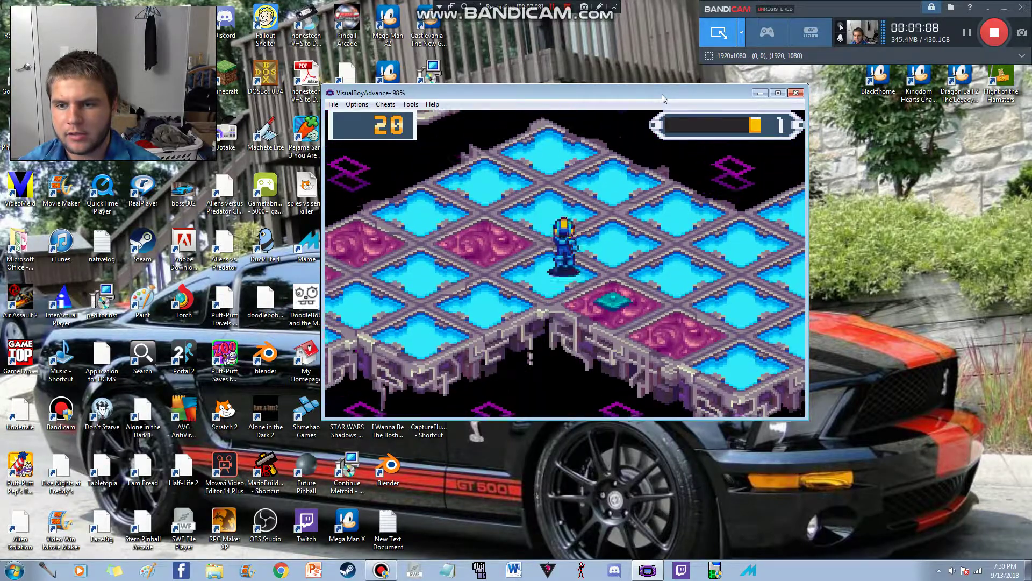
key(Up)
key(Up)
key(Up)
key(Up)
key(Up)
Step: Move MegaMan further up the map, then have him recover HP
key(a)
key(x)
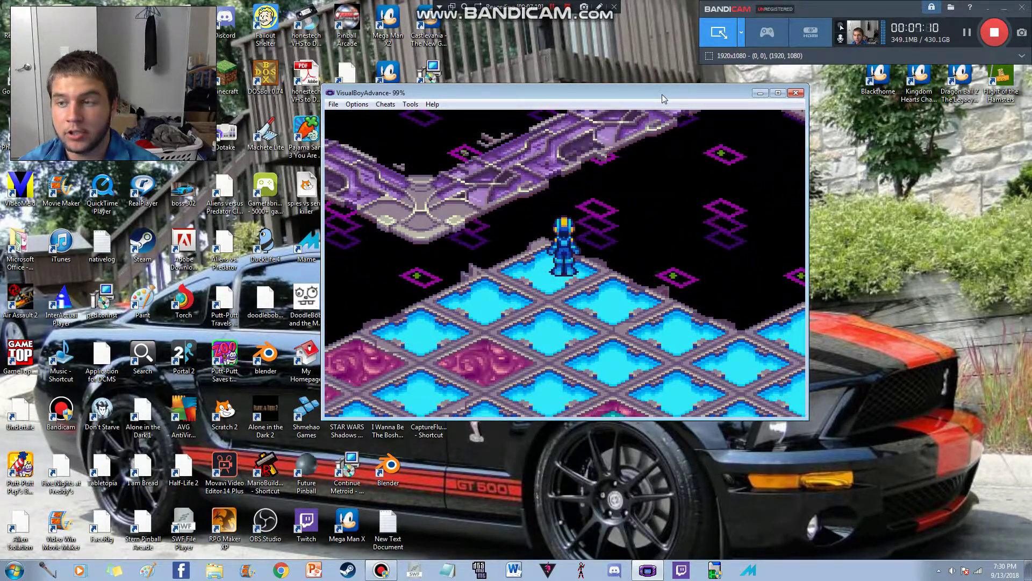
key(a)
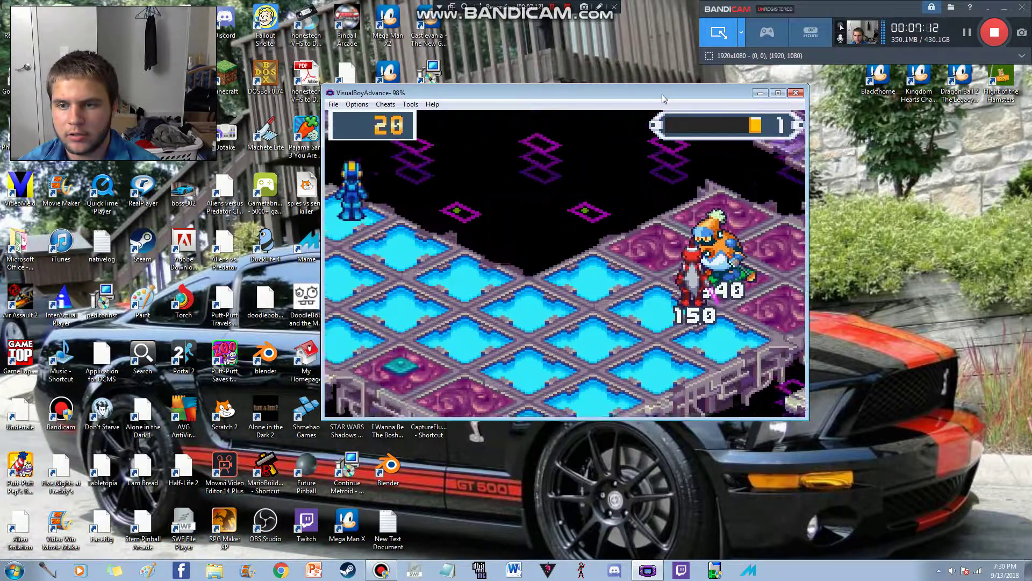
key(x)
key(z)
key(z)
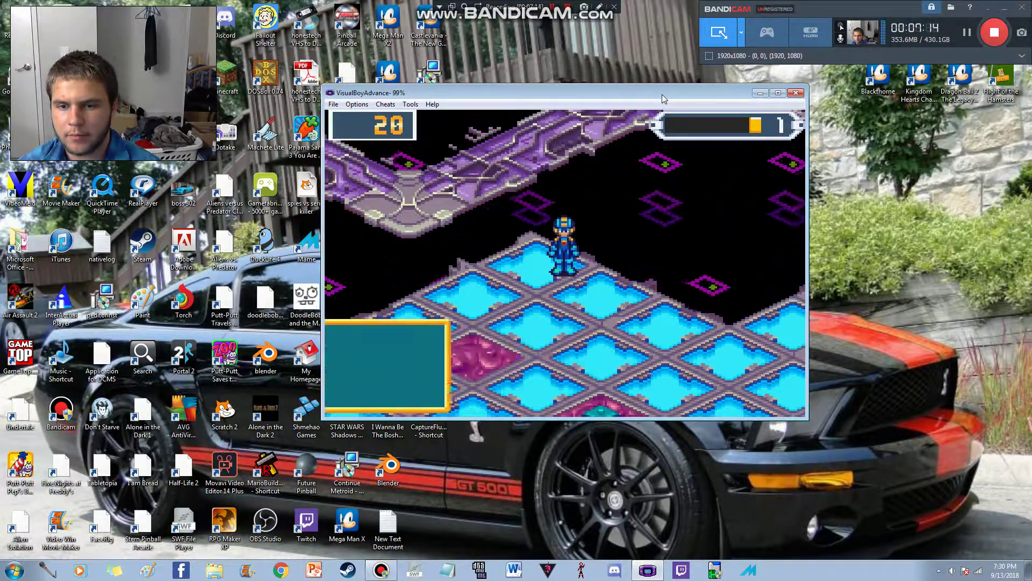
key(z)
key(z)
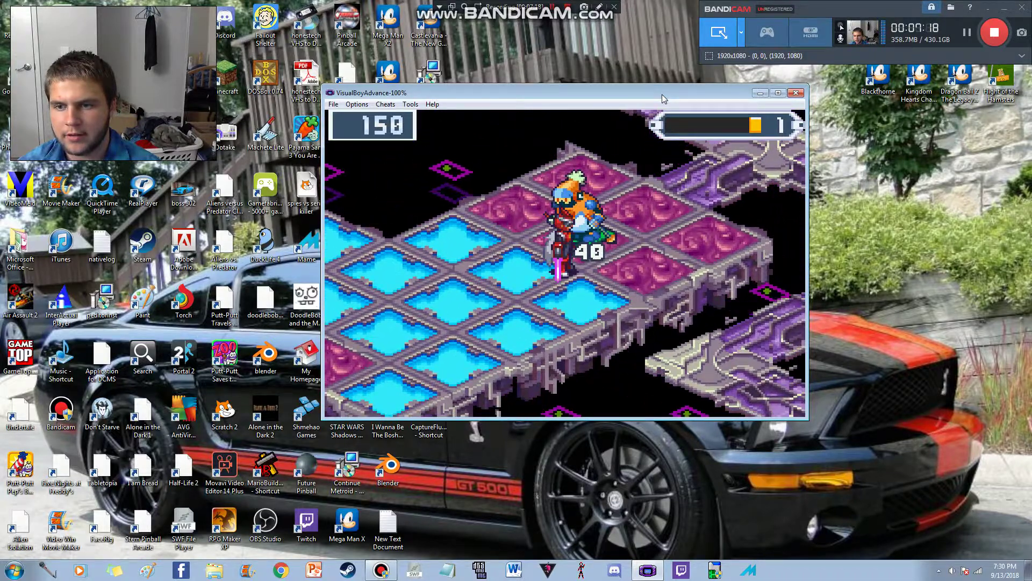
Step: Liberate BlizzardMan's panel, pick this turn's chips and launch the Roll attack
key(z)
key(z)
key(z)
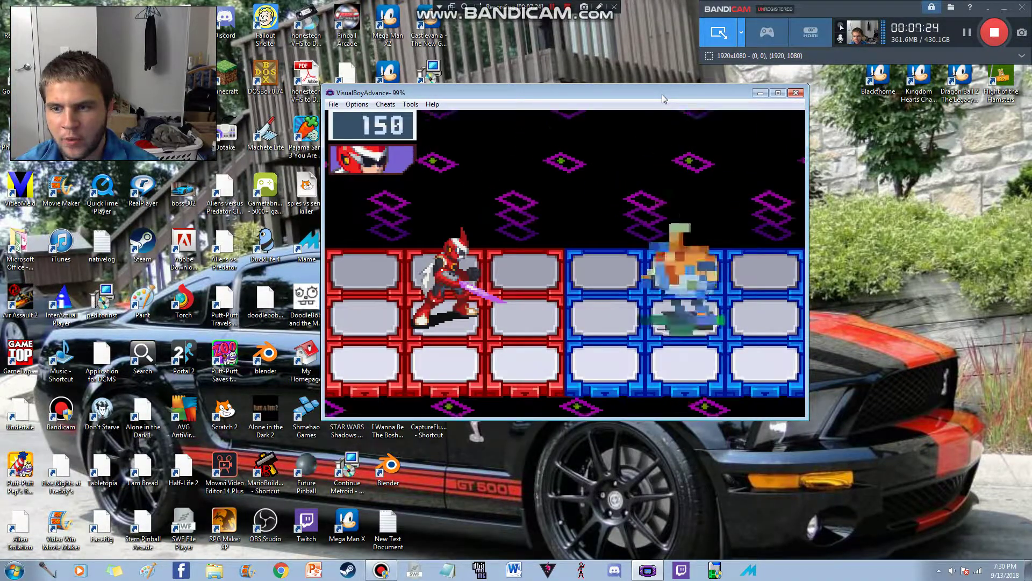
key(Right)
key(Left)
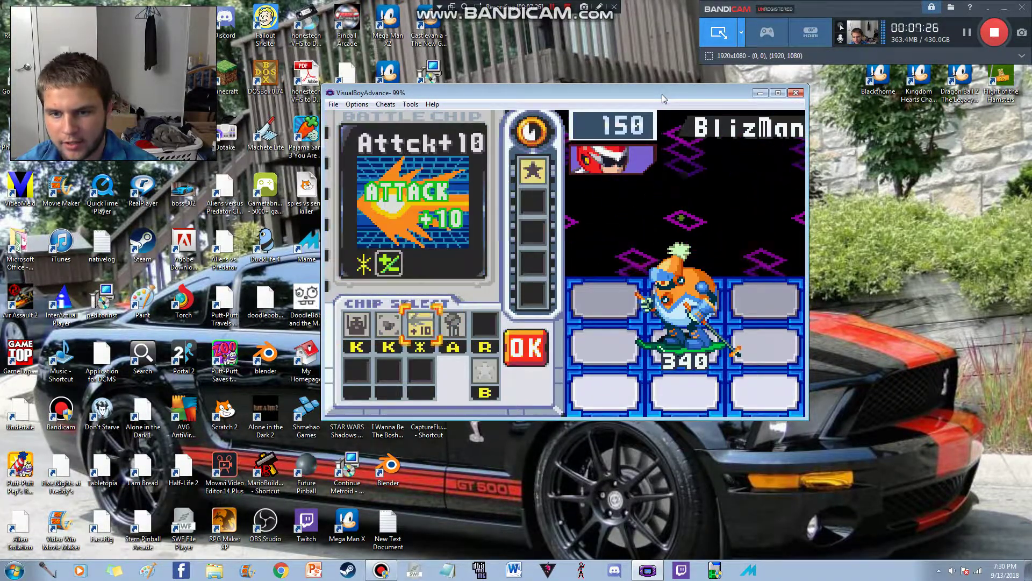
key(Right)
key(z)
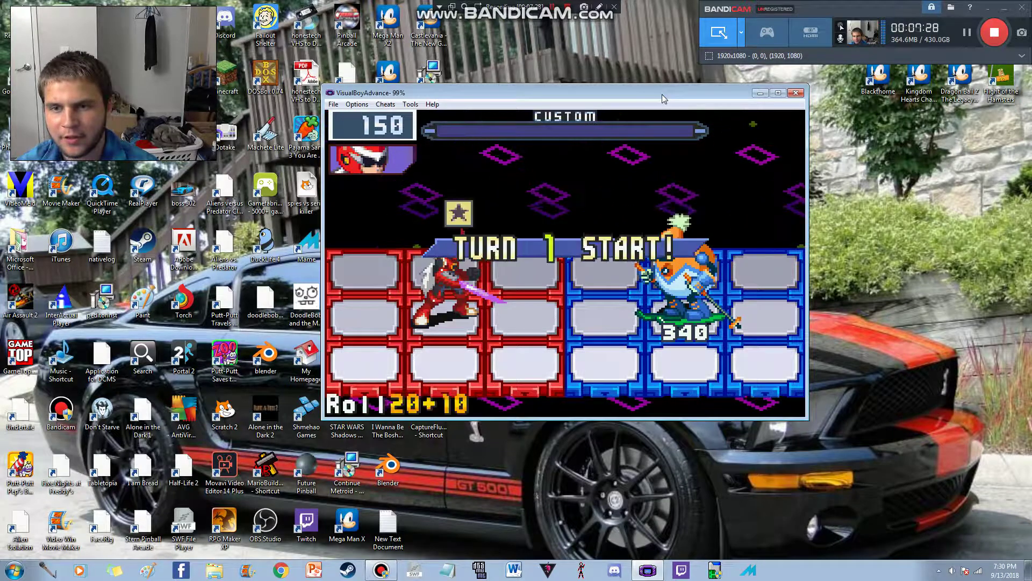
key(z)
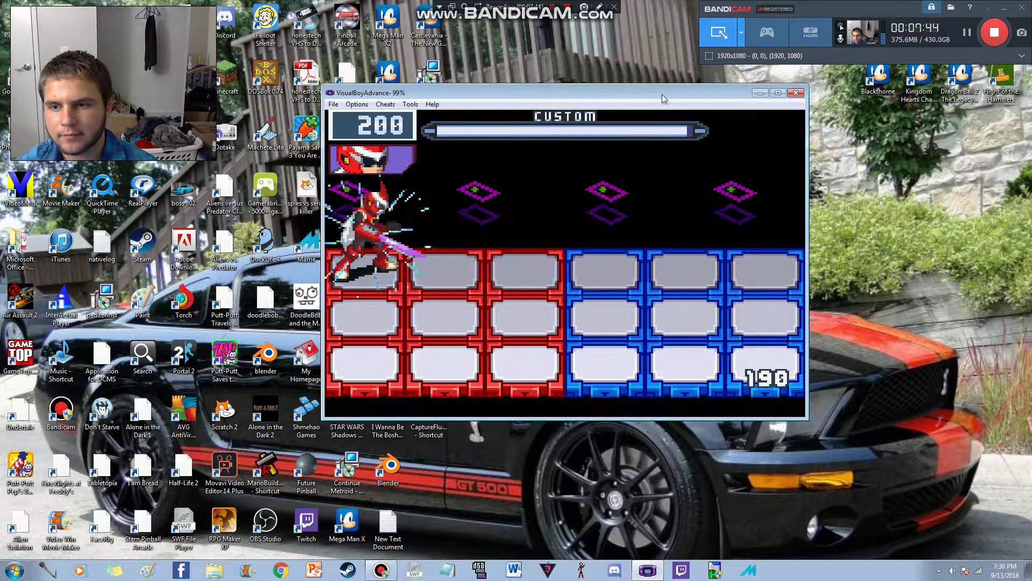
Step: Choose chips for the next two turns, including MrkCan1
key(a)
key(Right)
key(Right)
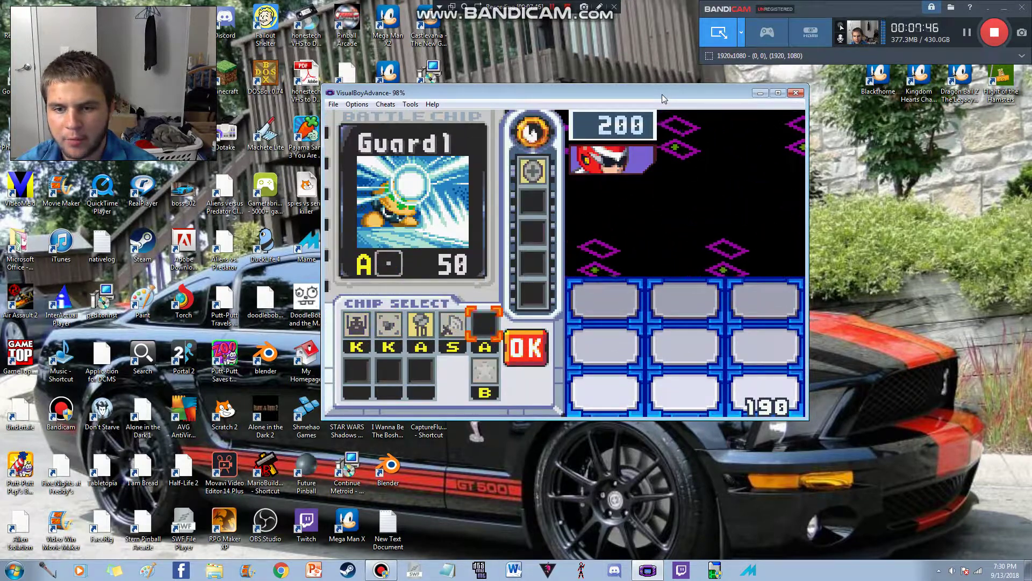
key(z)
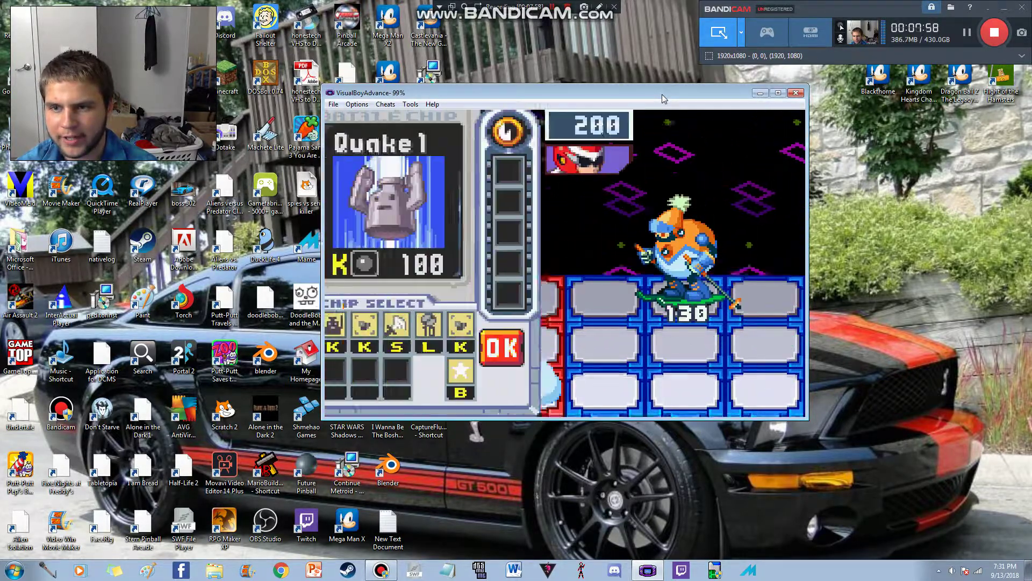
key(Right)
key(Right)
key(Right)
key(z)
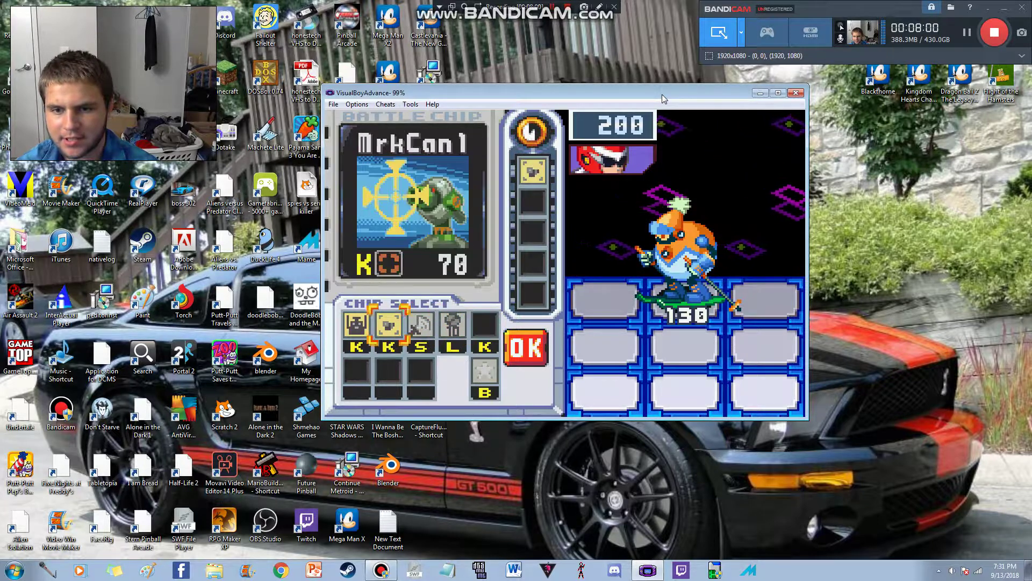
key(Left)
key(Left)
key(Return)
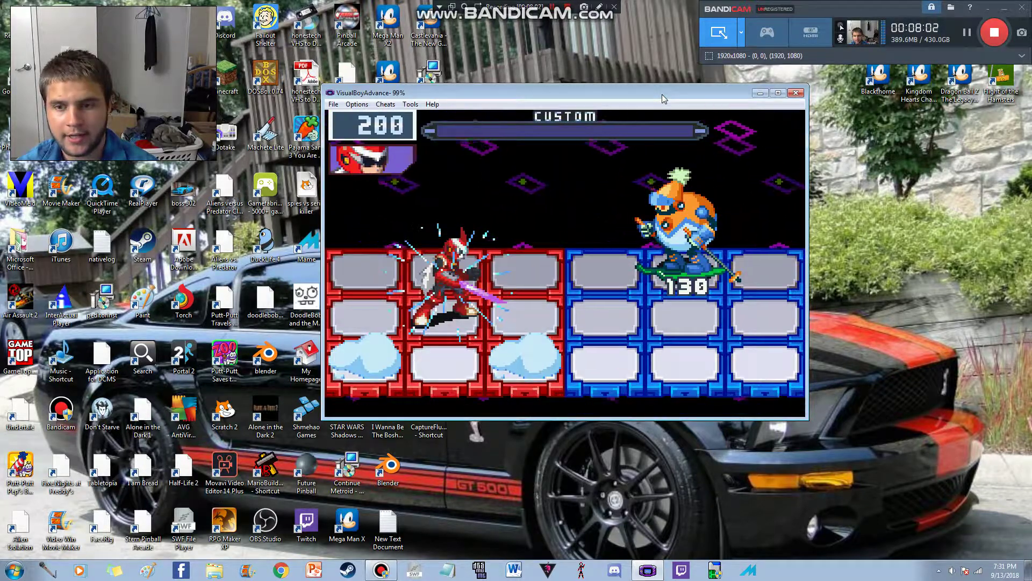
Step: Hit BlizzardMan with buster, MrkCan1, Quake1 and sword to 60 HP, then re-engage him
key(x)
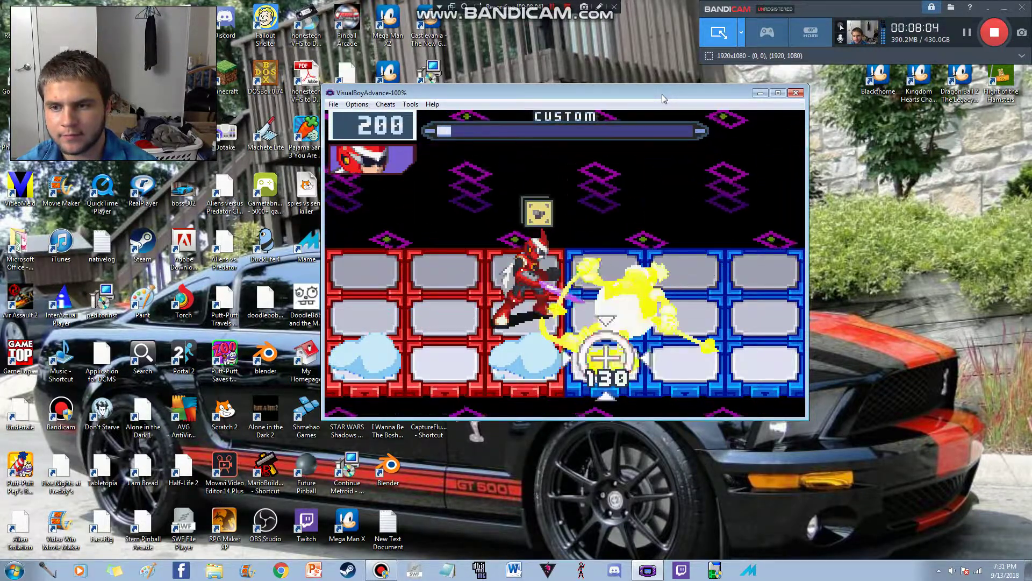
key(Up)
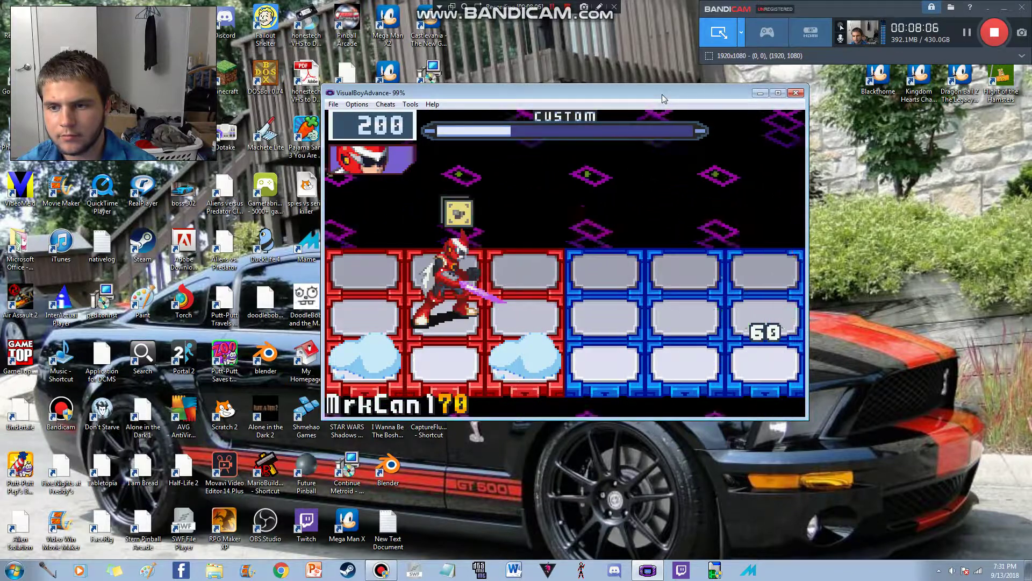
key(z)
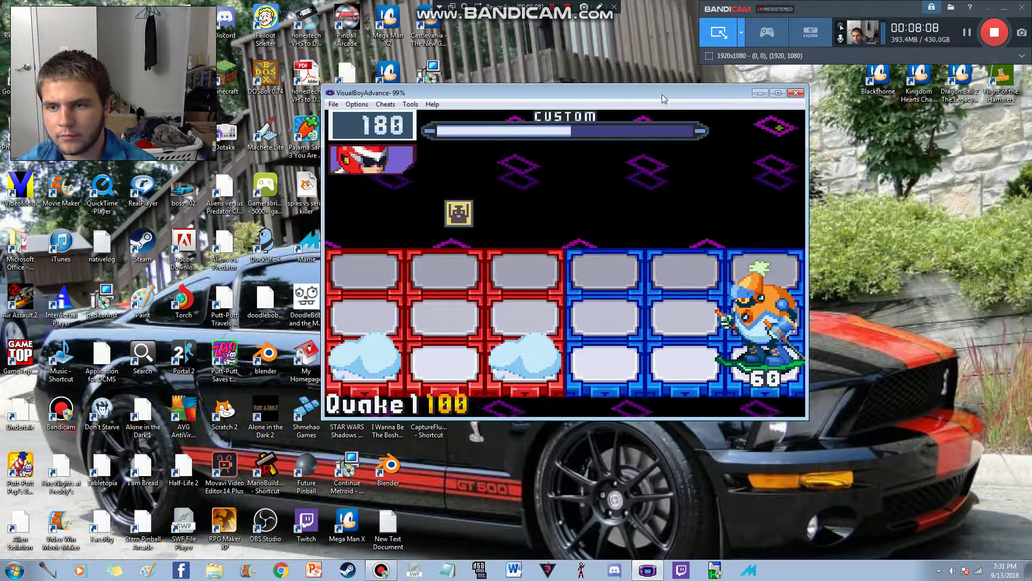
key(z)
key(Left)
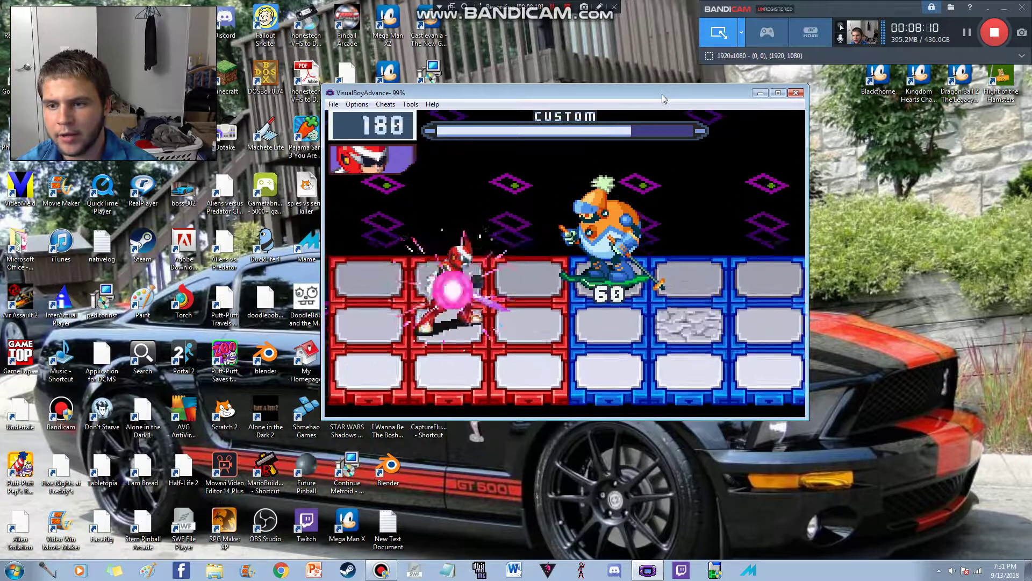
key(z)
key(Left)
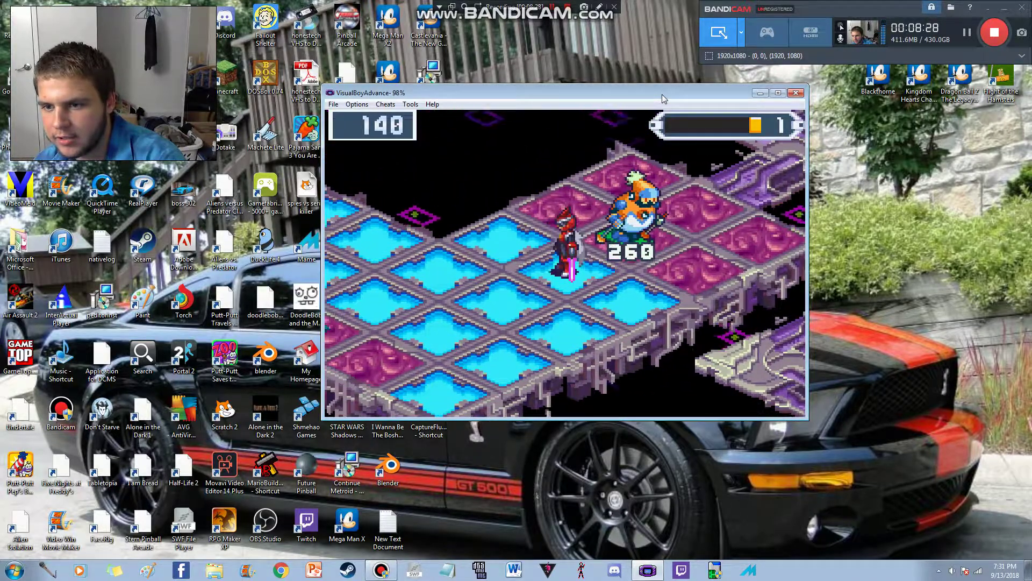
key(z)
key(z)
key(z)
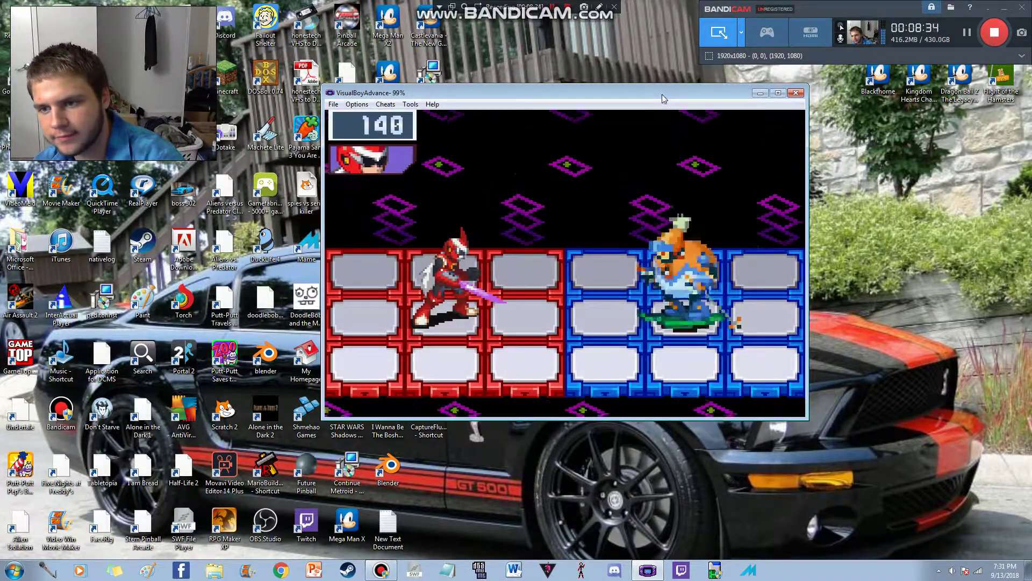
Step: Queue Recov10, StepSwrd and the other chips, then start the battle
key(Left)
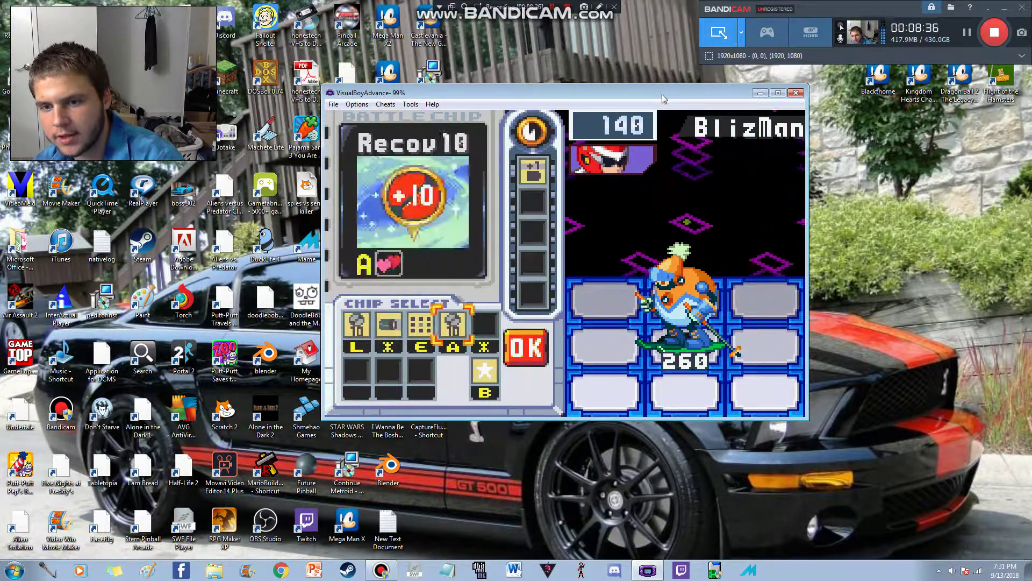
key(z)
key(Left)
key(z)
key(Left)
key(z)
key(Down)
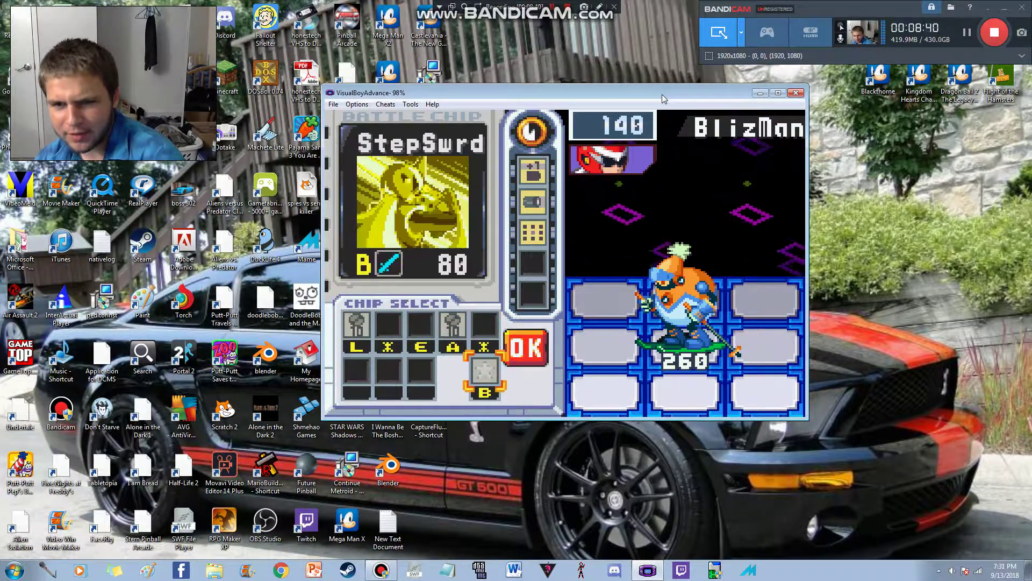
key(Return)
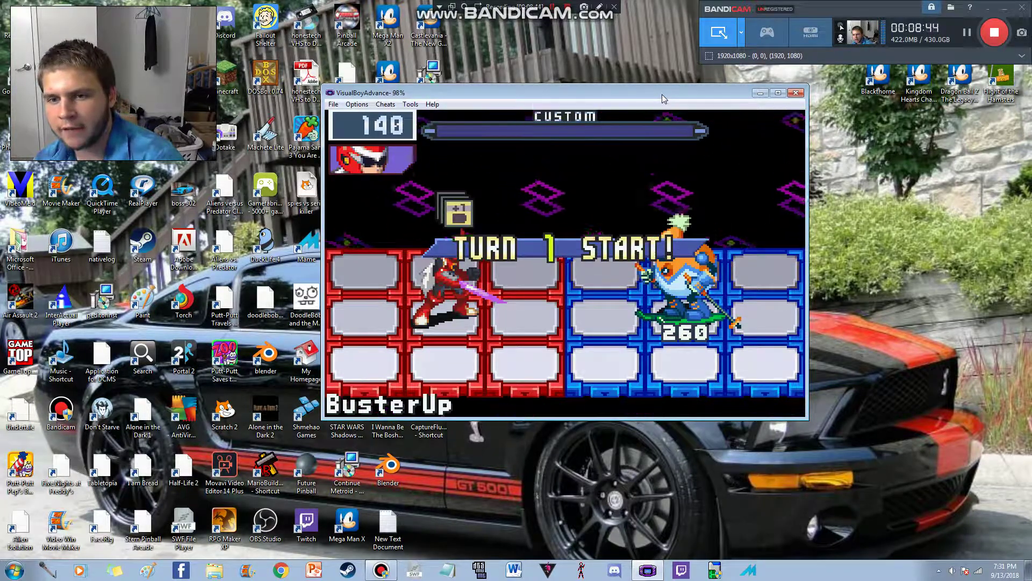
Step: Use the first chip, then fire AirShot at BlizzardMan twice from the back column
key(z)
key(Left)
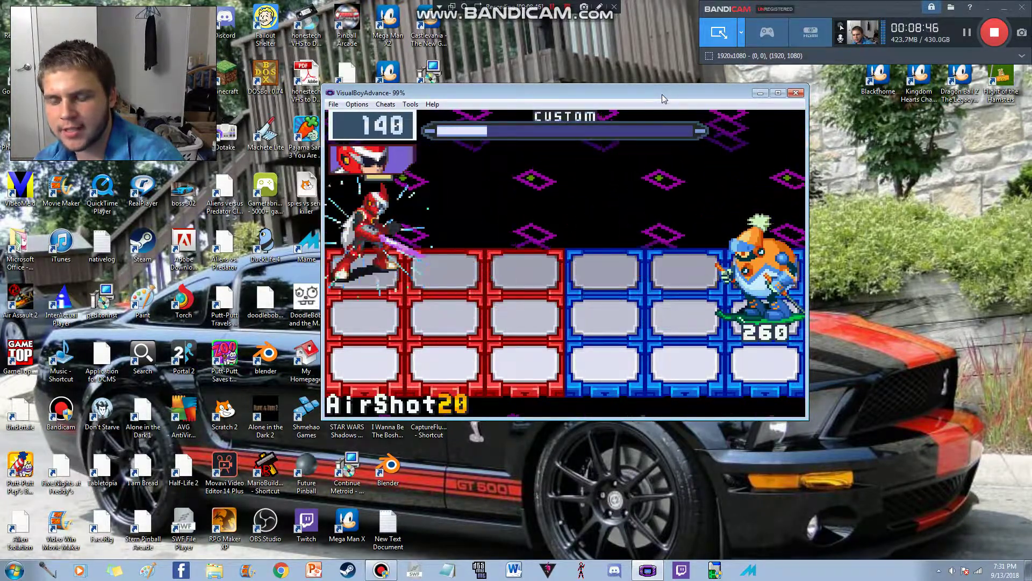
key(z)
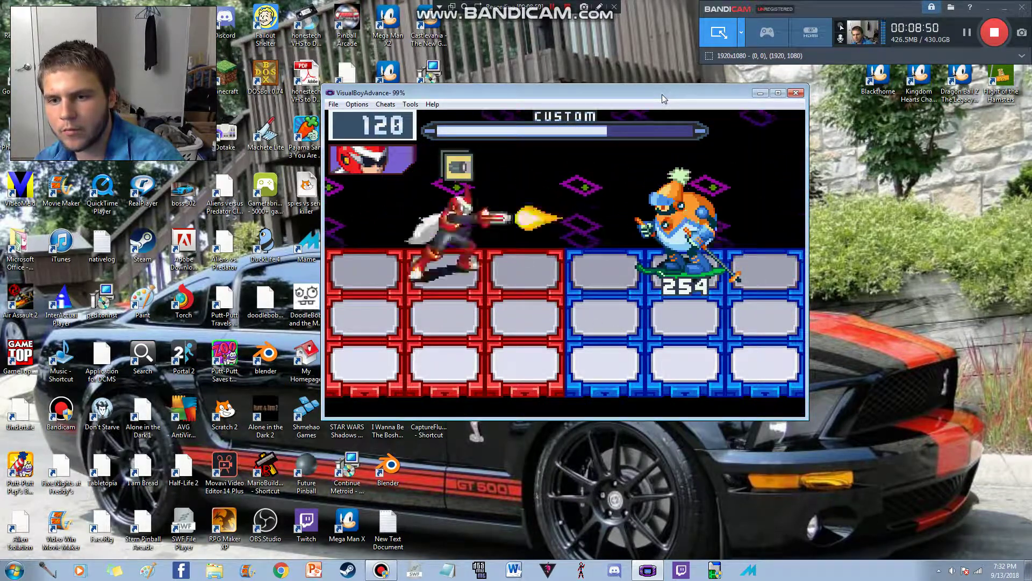
key(Left)
key(Up)
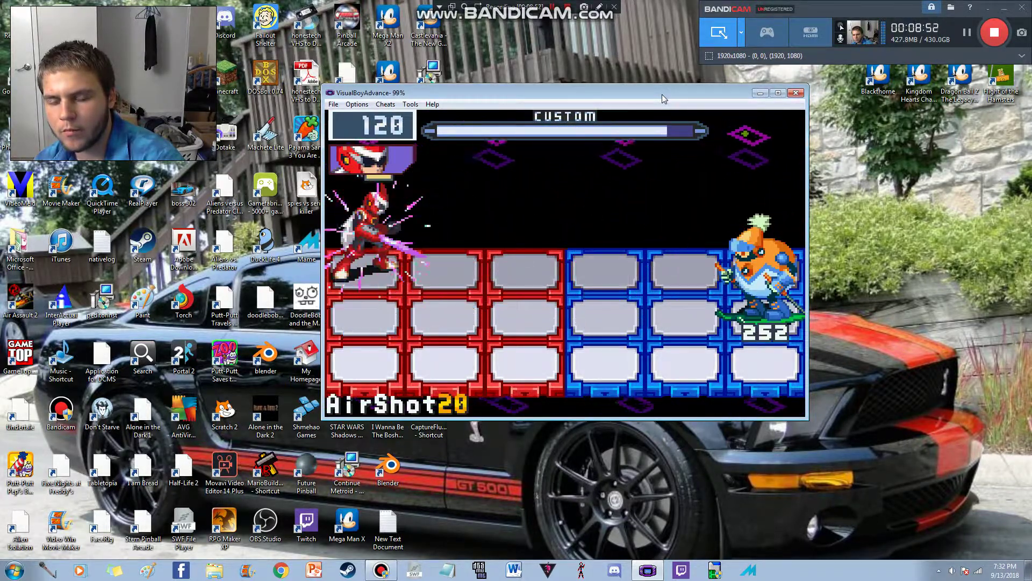
Step: Add Quake1 to the hand and strike BlizzardMan with StepSwrd
key(a)
key(Right)
key(Right)
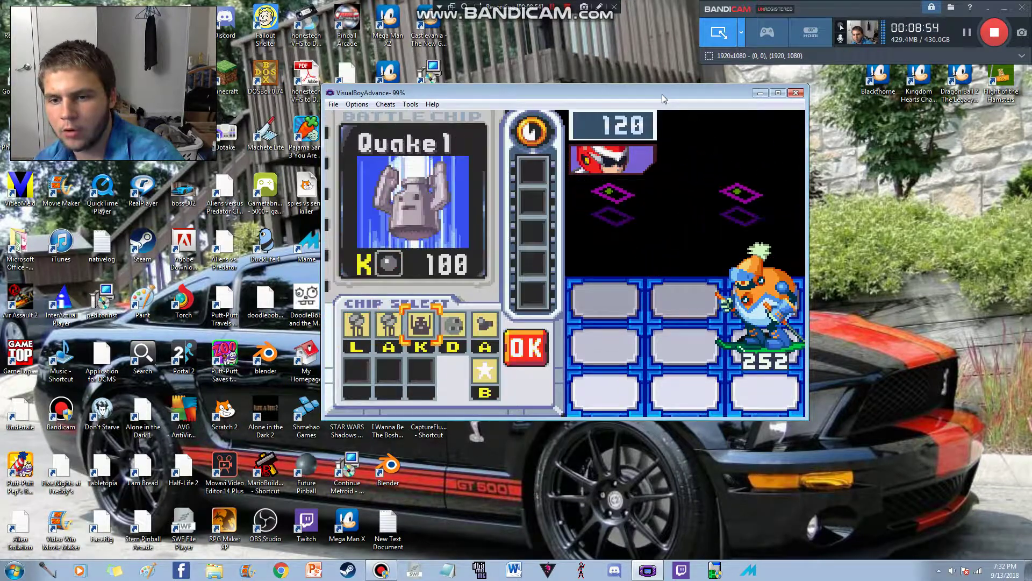
key(Right)
key(Right)
key(Right)
key(Return)
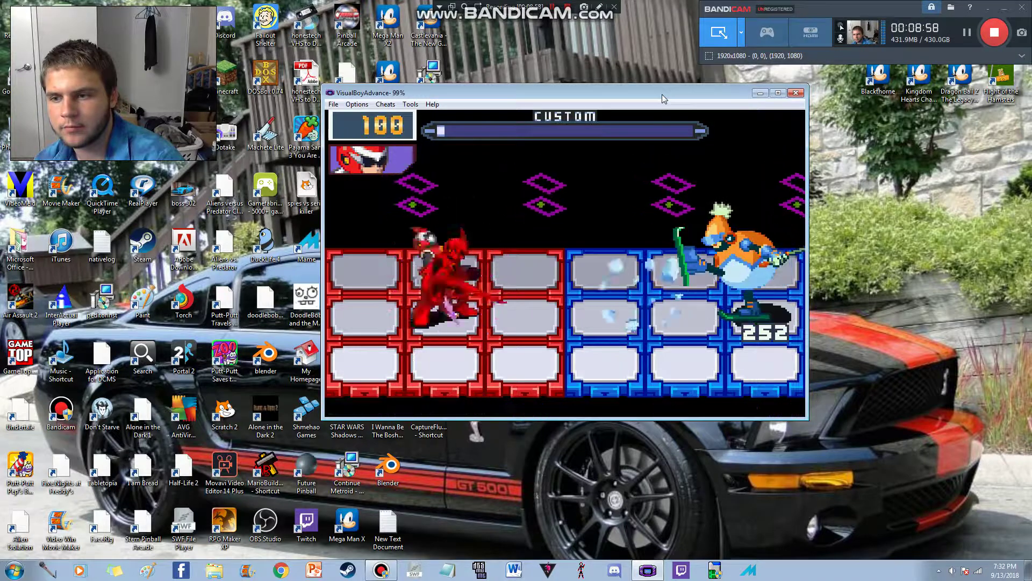
key(z)
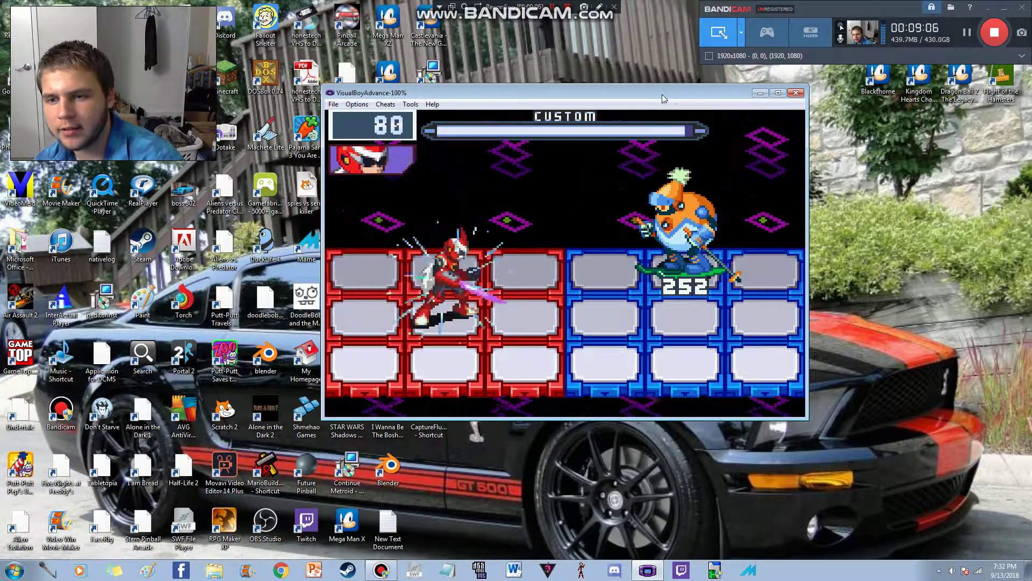
Step: Pick Cannon, then step forward and slash BlizzardMan with the sword
key(Right)
key(Right)
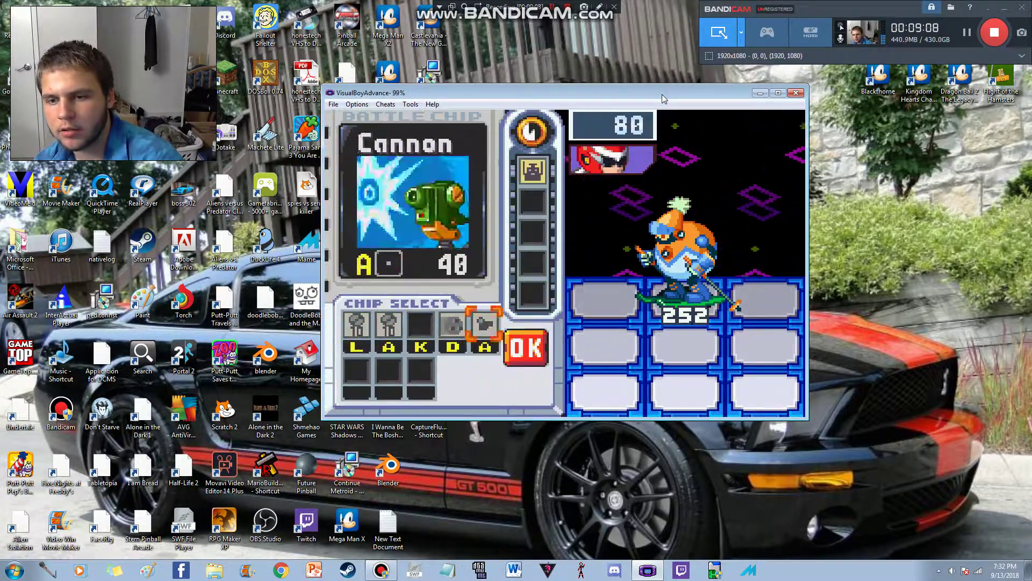
key(Return)
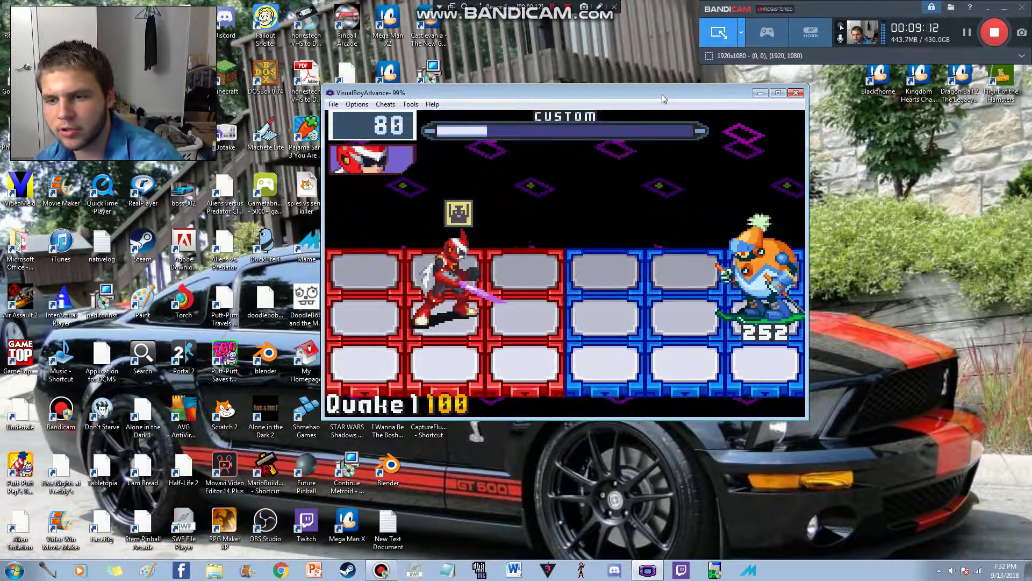
key(Right)
key(z)
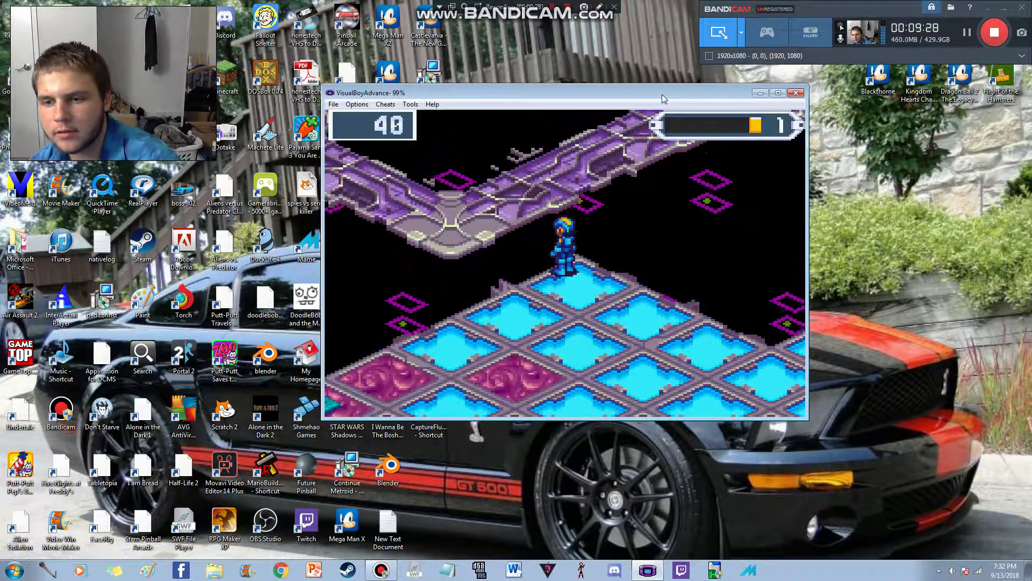
Step: Choose Recover HP on two map turns, raising MegaMan from 40 to 80
key(z)
key(z)
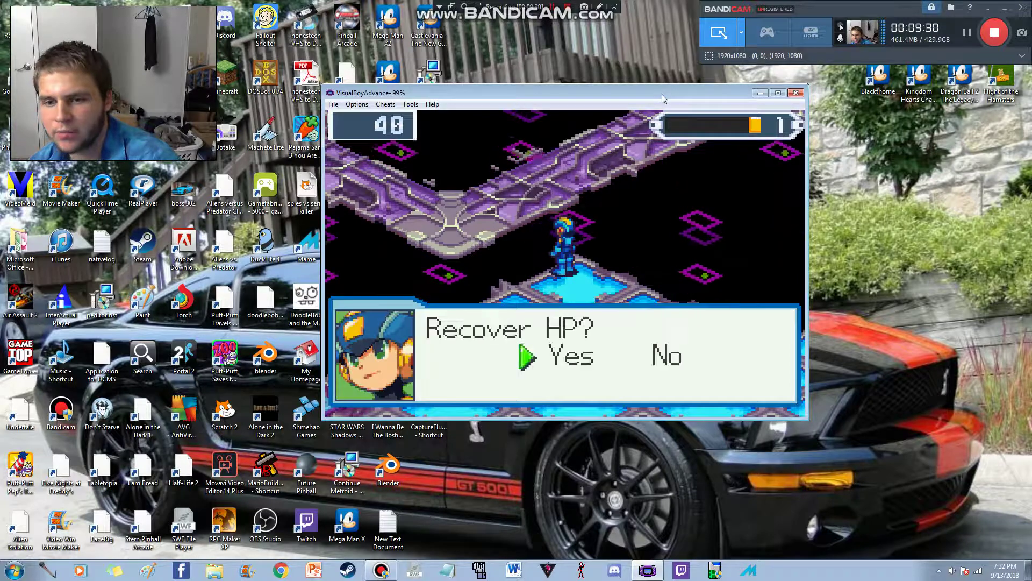
key(z)
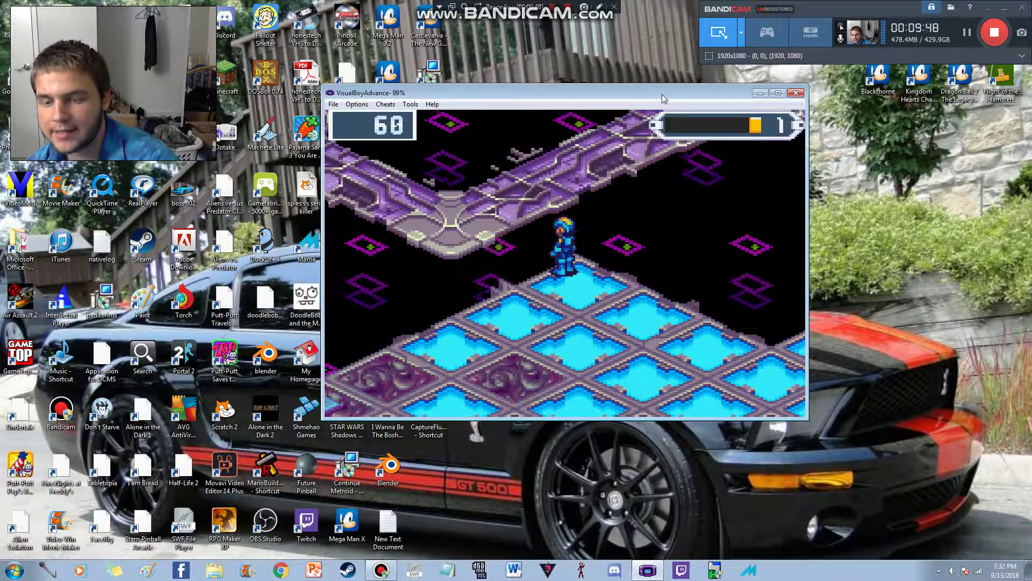
key(z)
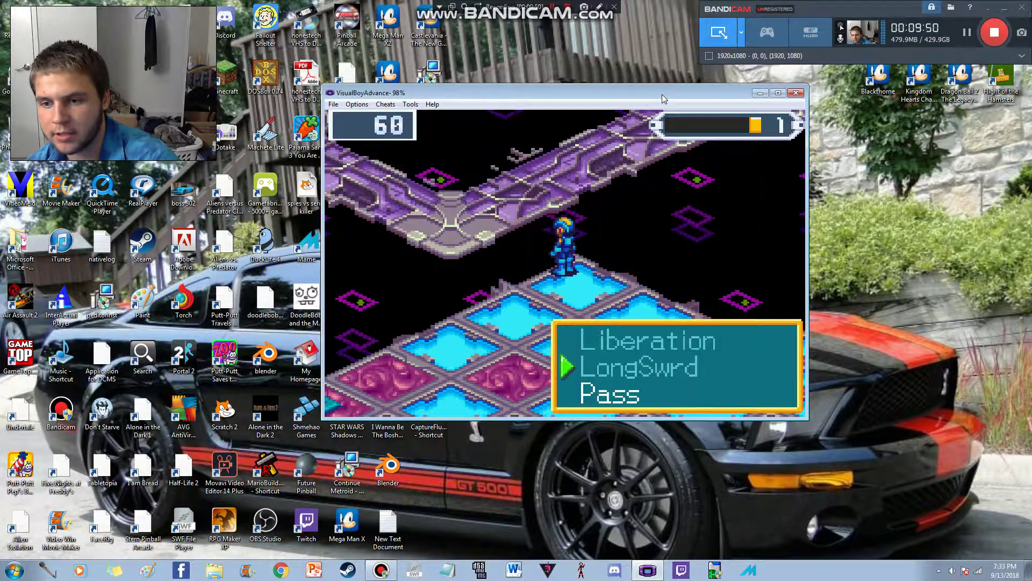
key(z)
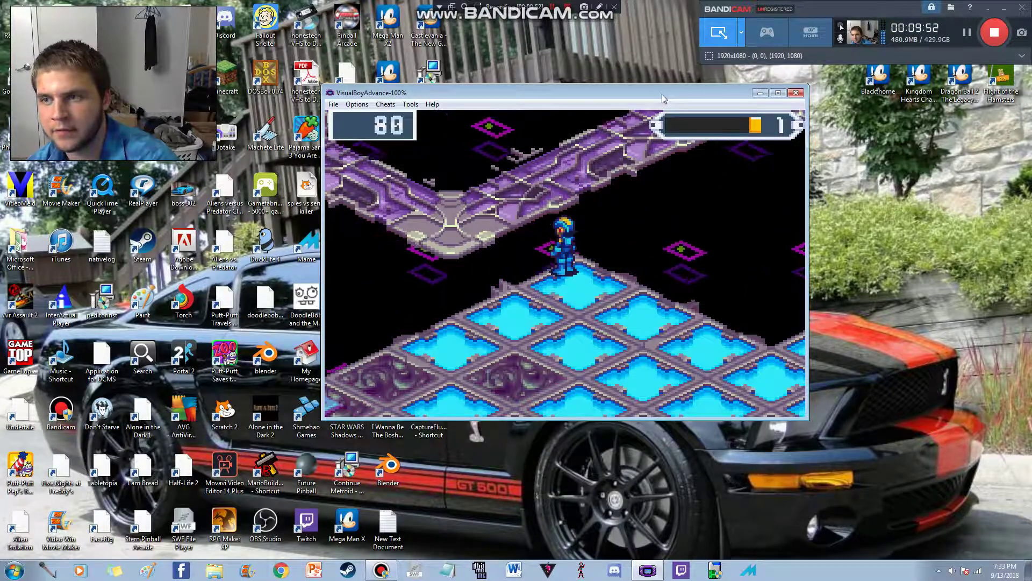